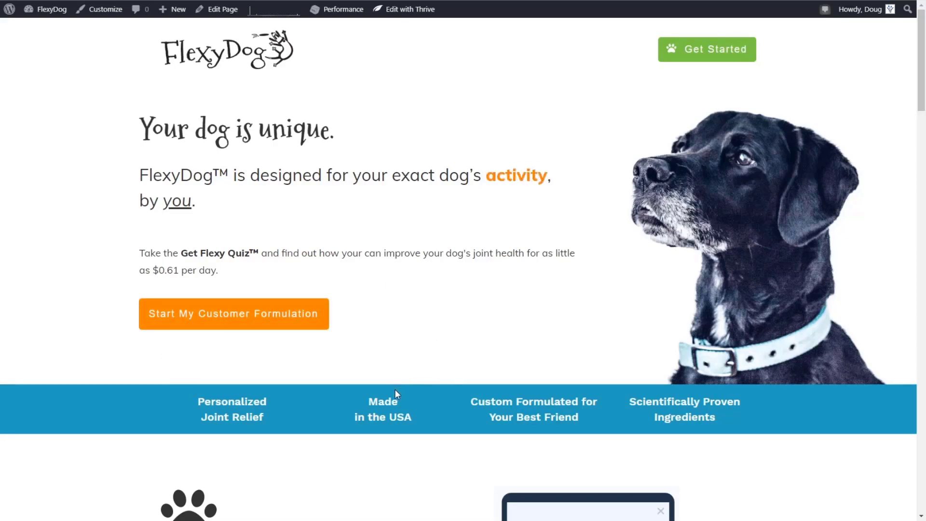
Look over the landing page and start the custom formulation quiz from its hero section
scroll(392, 386, down, 5)
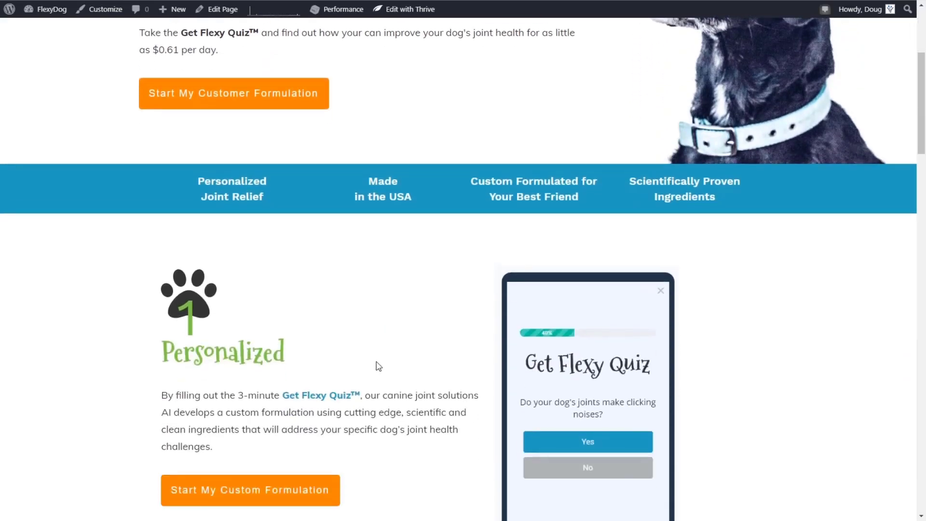
scroll(346, 342, up, 5)
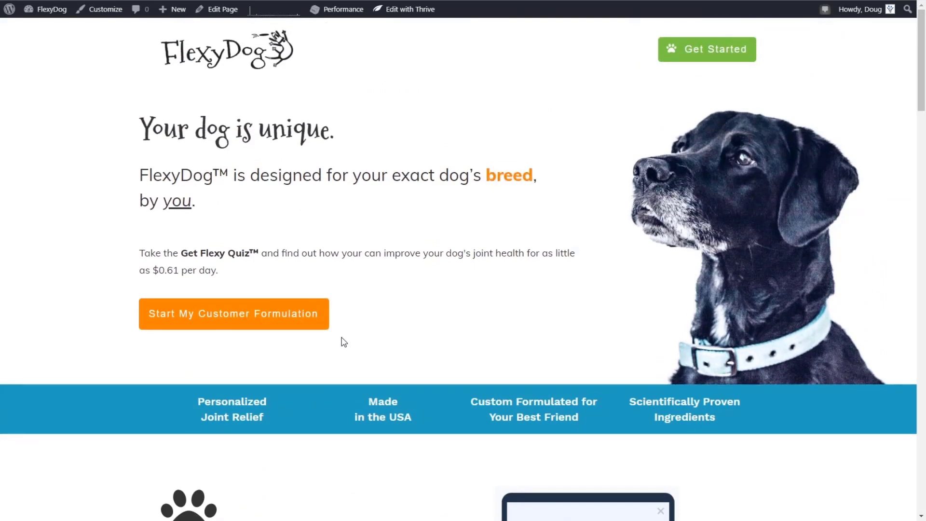
scroll(341, 335, down, 3)
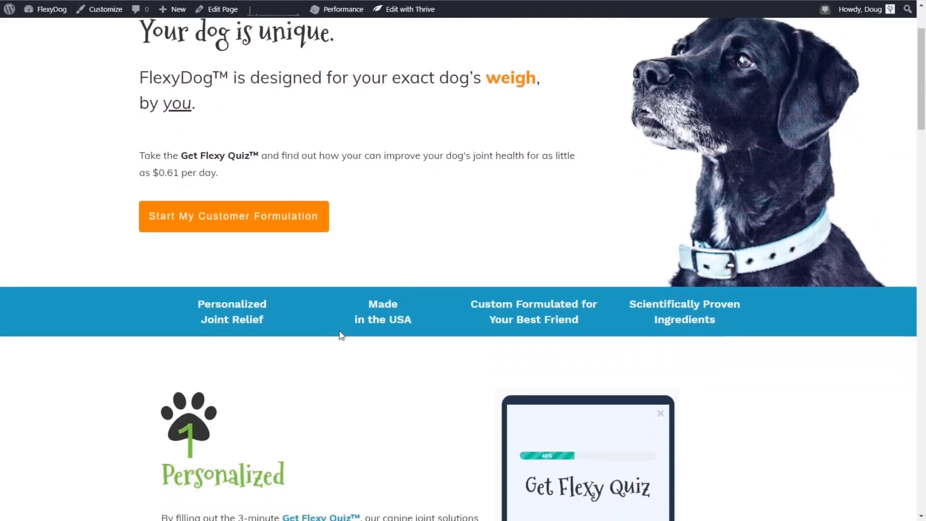
scroll(341, 335, down, 3)
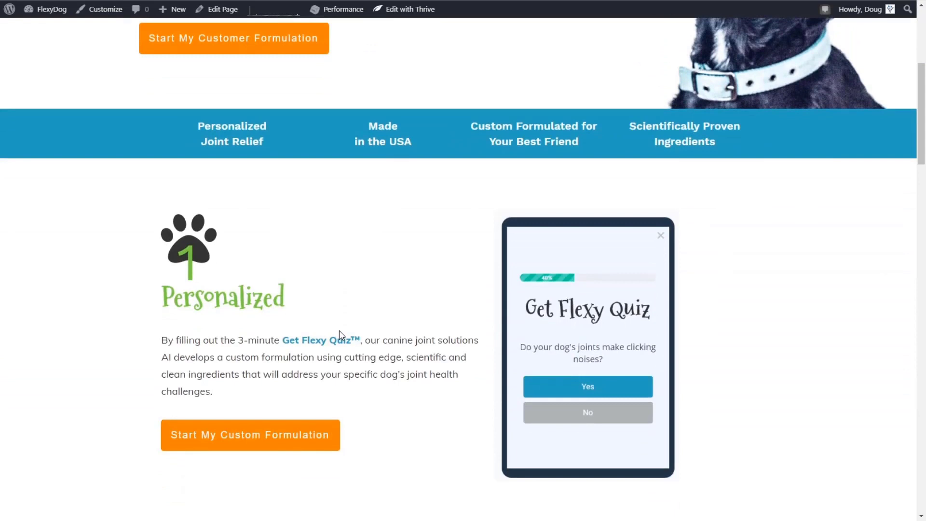
scroll(338, 333, up, 5)
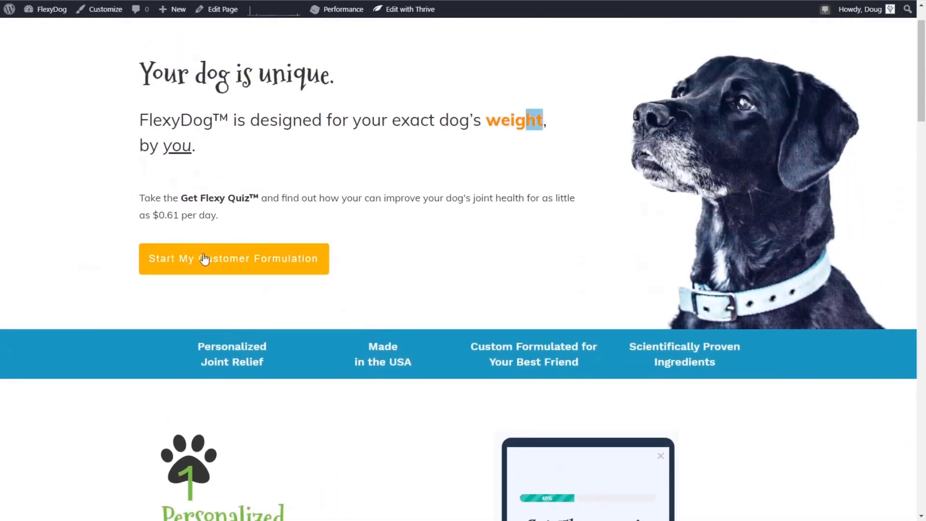
click(253, 263)
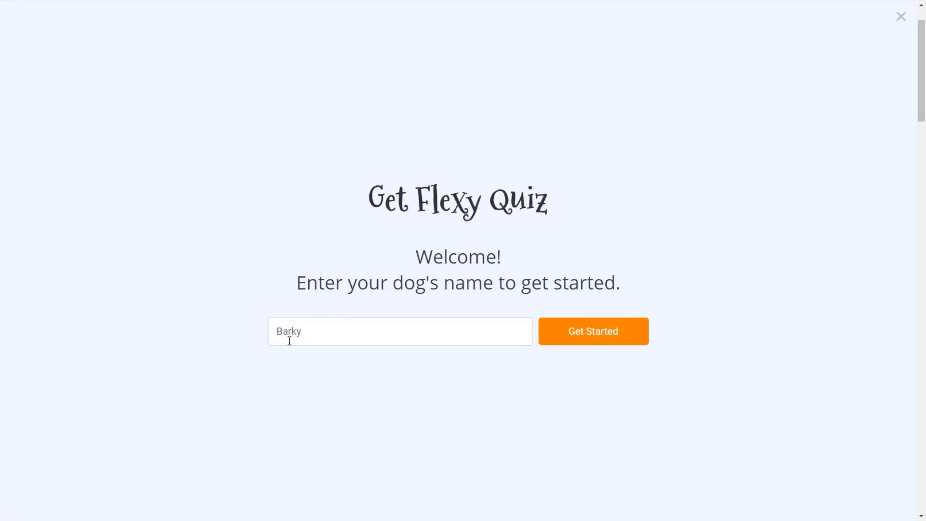
Enter Bowser as the dog's name and submit the contact's e-mail address in the quiz
drag(317, 331, 267, 328)
text(Bowser)
key(Return)
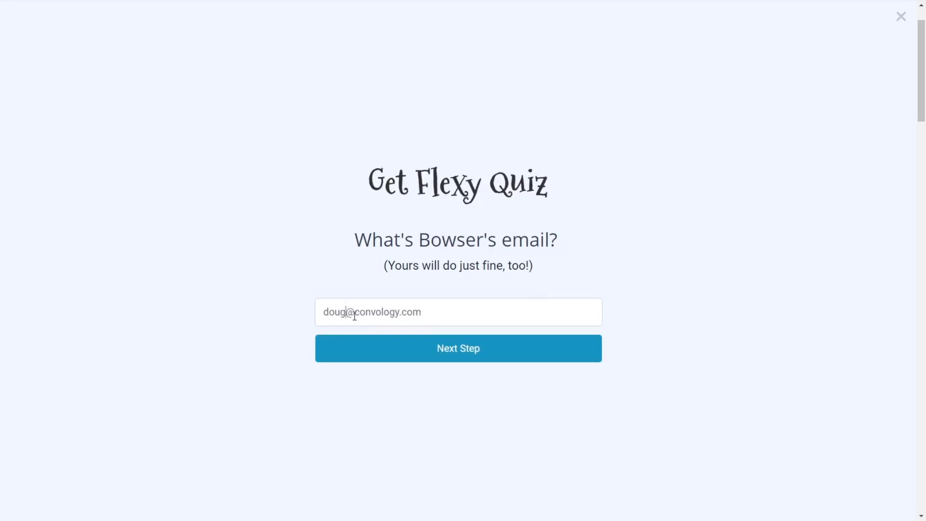
text(+bowser)
click(468, 358)
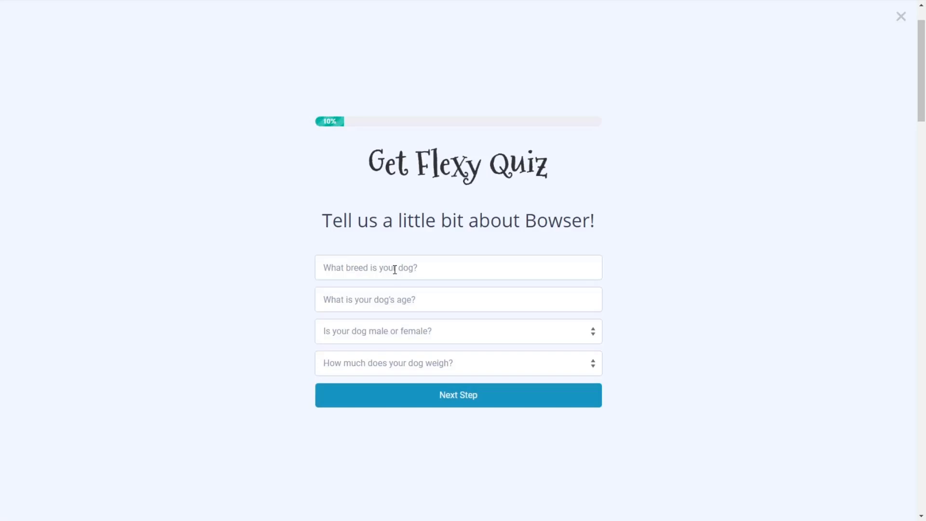
Submit the dog's profile with breed Labrador, age 8, sex M and weight class Tiny (1 - 15lbs)
click(396, 268)
text(Labra)
text(8)
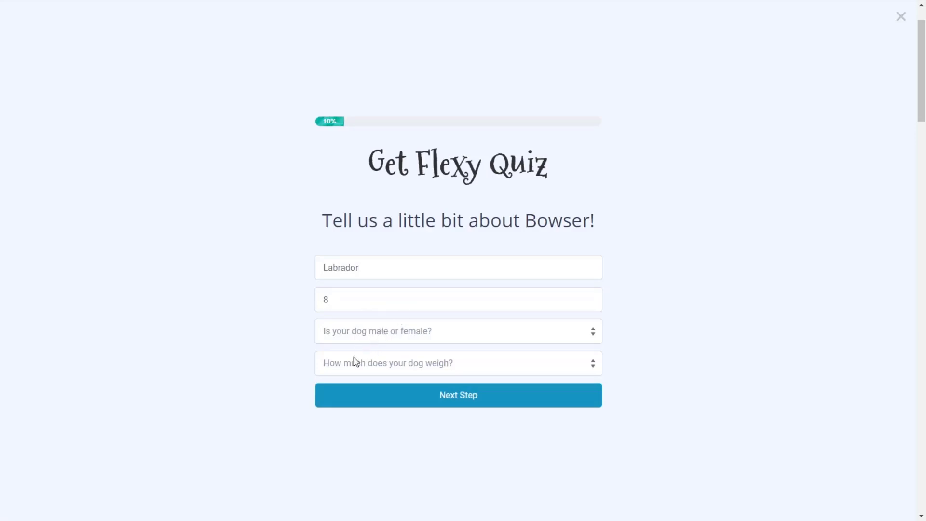
text(m)
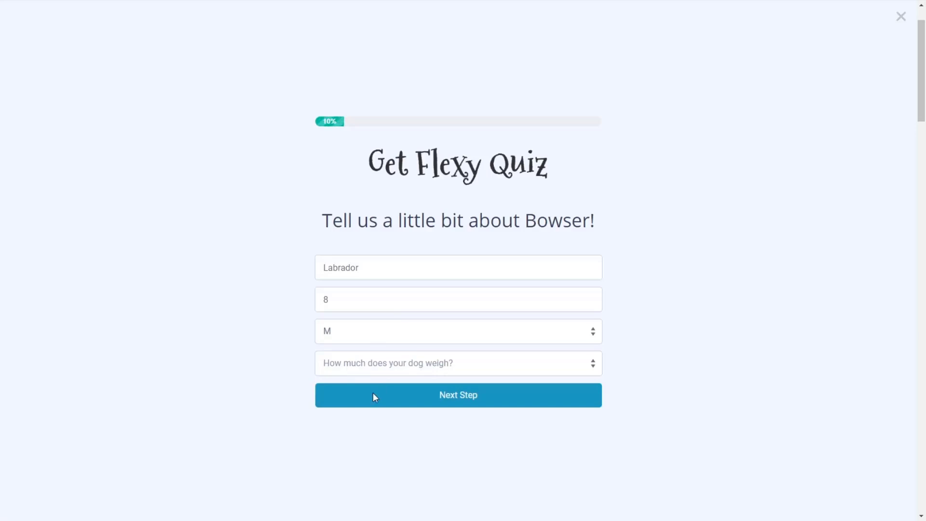
key(Tab)
key(t)
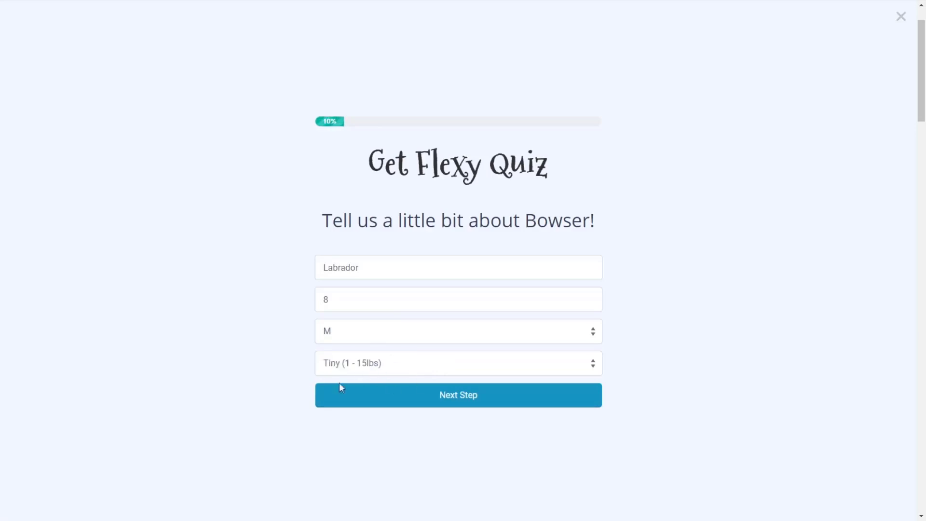
click(456, 404)
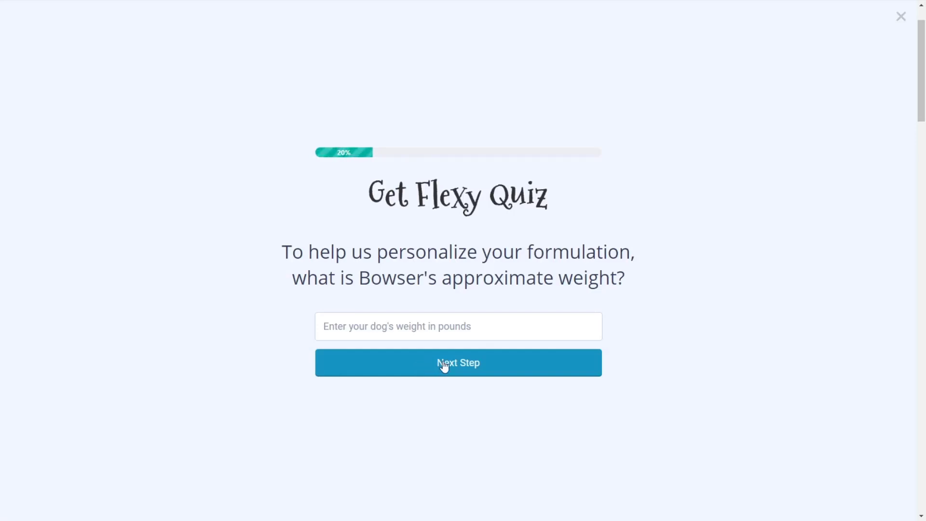
Submit 90 pounds as the dog's approximate weight
click(413, 327)
text(60)
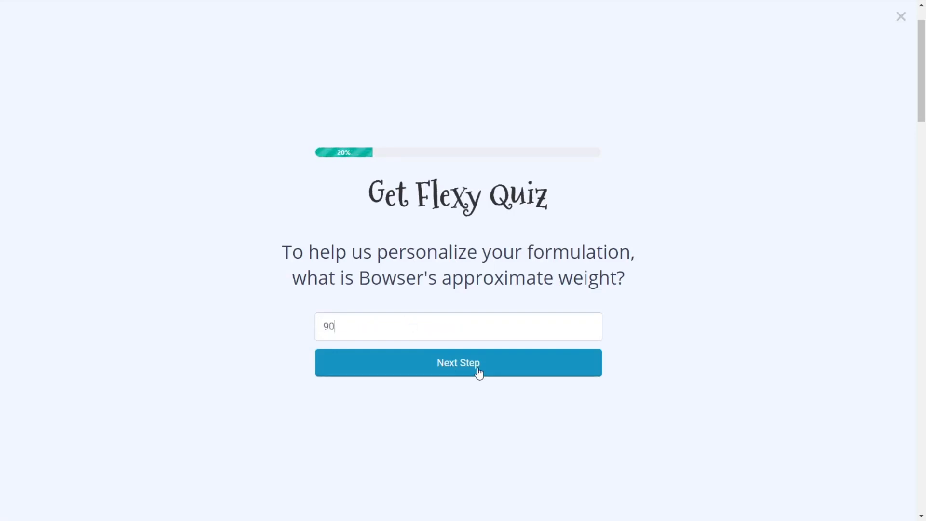
click(479, 372)
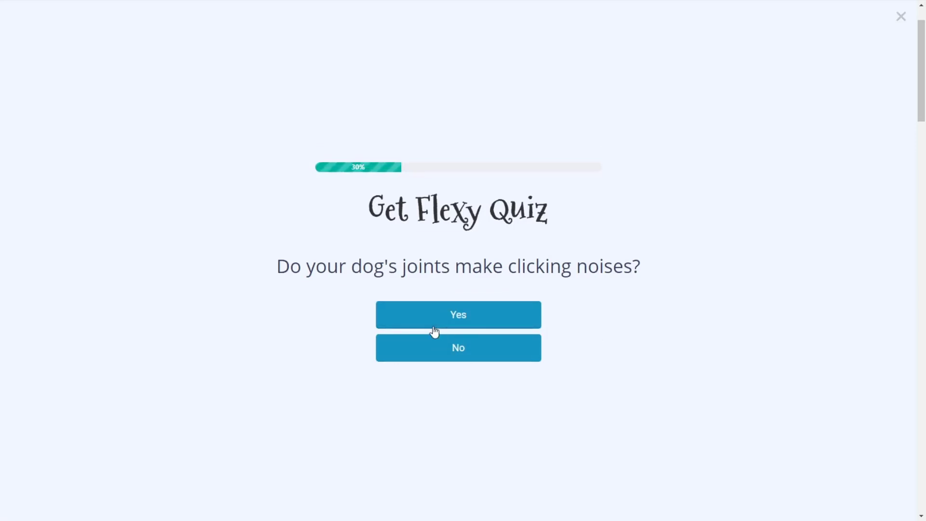
Answer Yes to clicking joints and slow mornings, and choose Sedentary as the daily activity level
click(463, 322)
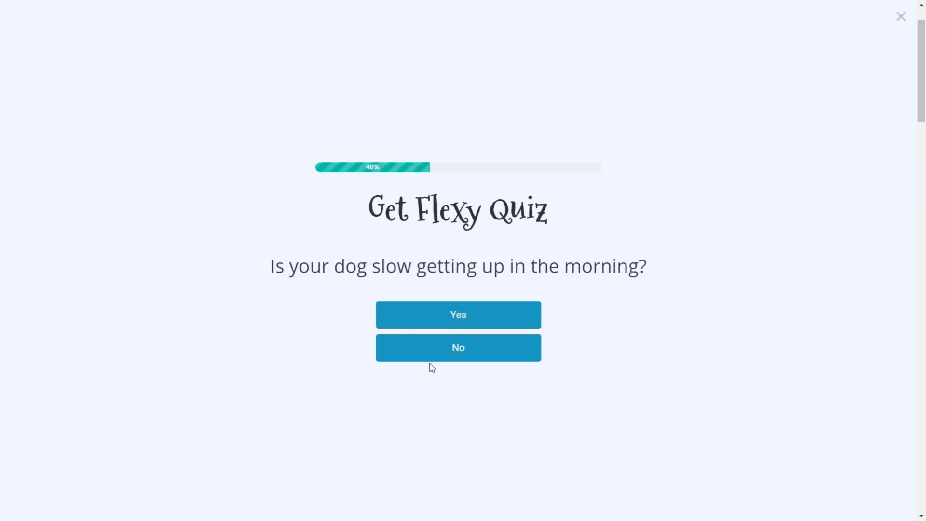
click(458, 323)
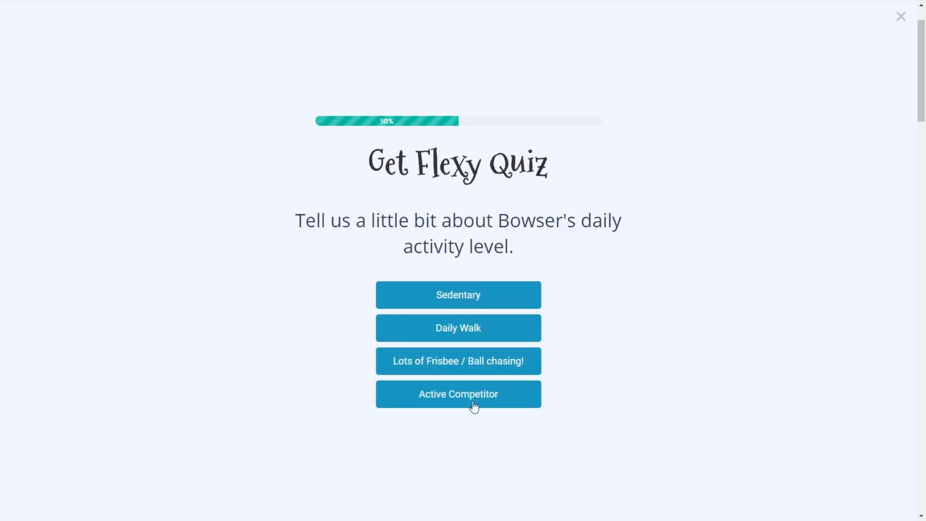
click(466, 294)
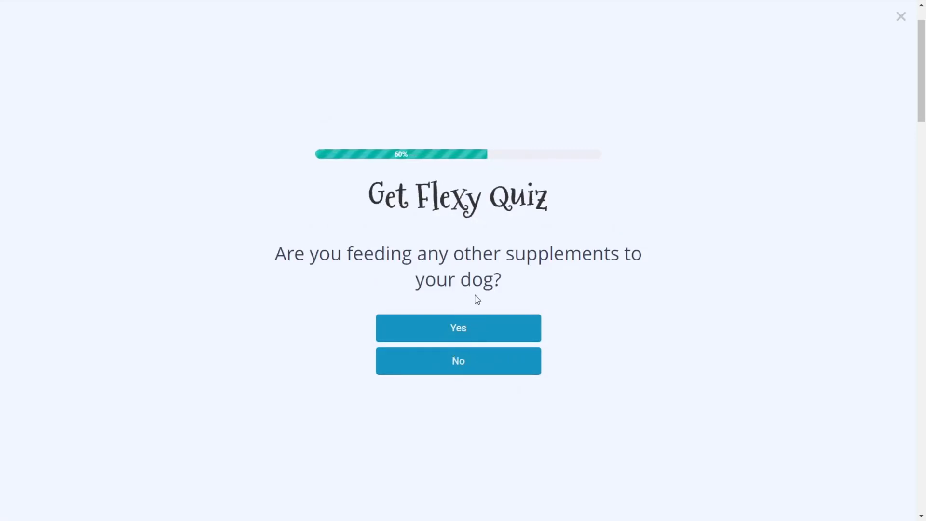
Answer Yes to other supplements, name Chondroitin, and submit Dry Food as the diet
click(459, 327)
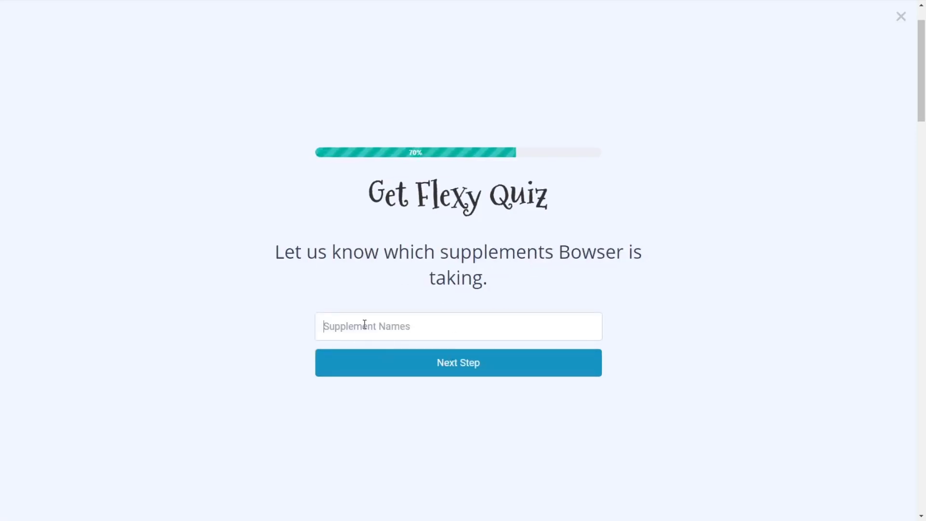
text(Chondroitin)
click(444, 364)
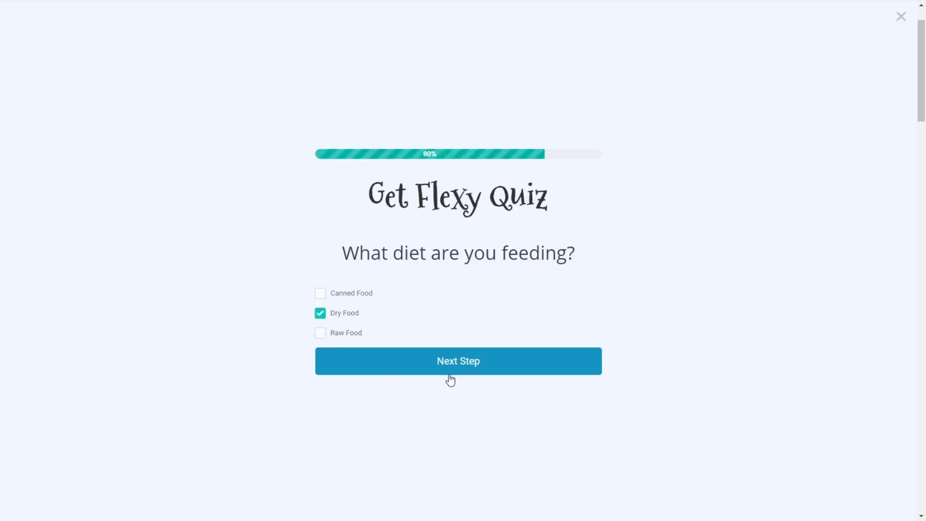
click(434, 362)
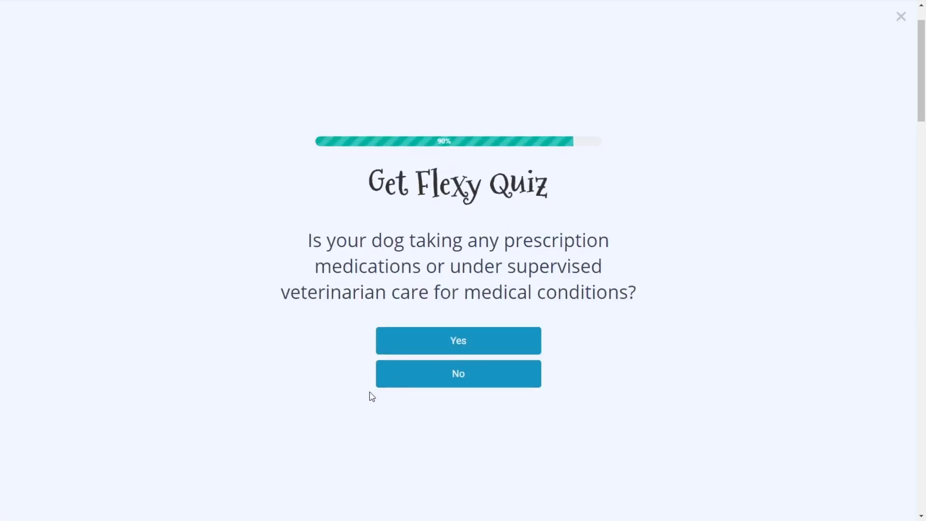
Answer Yes to prescription medications or veterinary care and submit Ibuprofen as the medication
click(459, 345)
text(In)
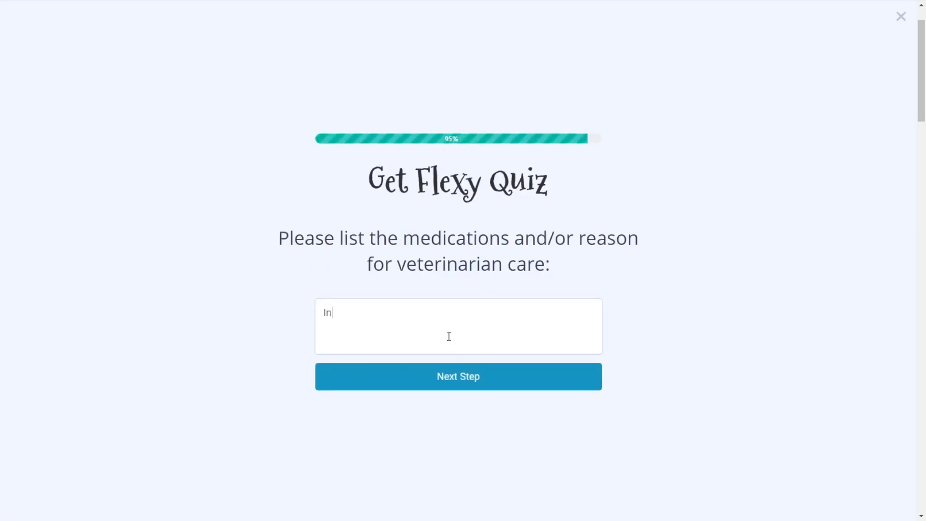
text(hal)
key(BackSpace)
key(BackSpace)
key(BackSpace)
key(BackSpace)
text(buprofen)
click(456, 383)
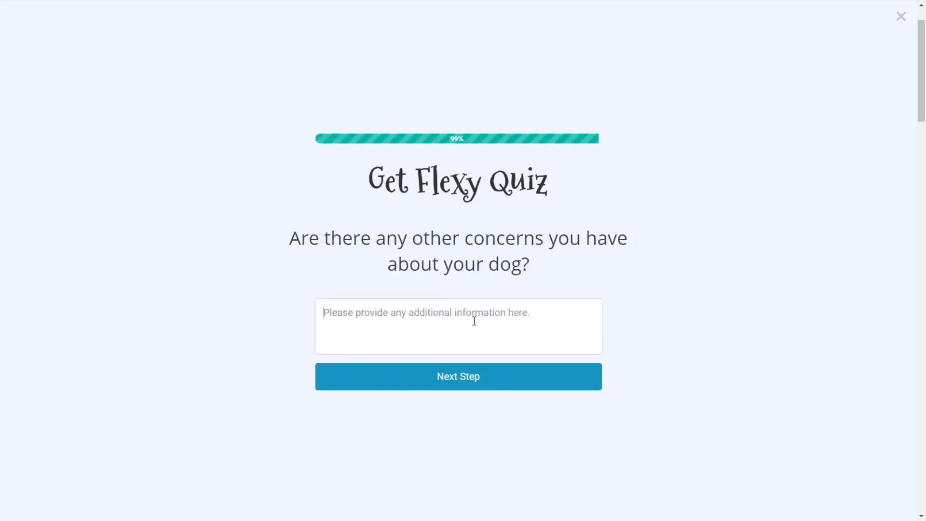
Enter None for other concerns about the dog and submit the quiz
text(NOne)
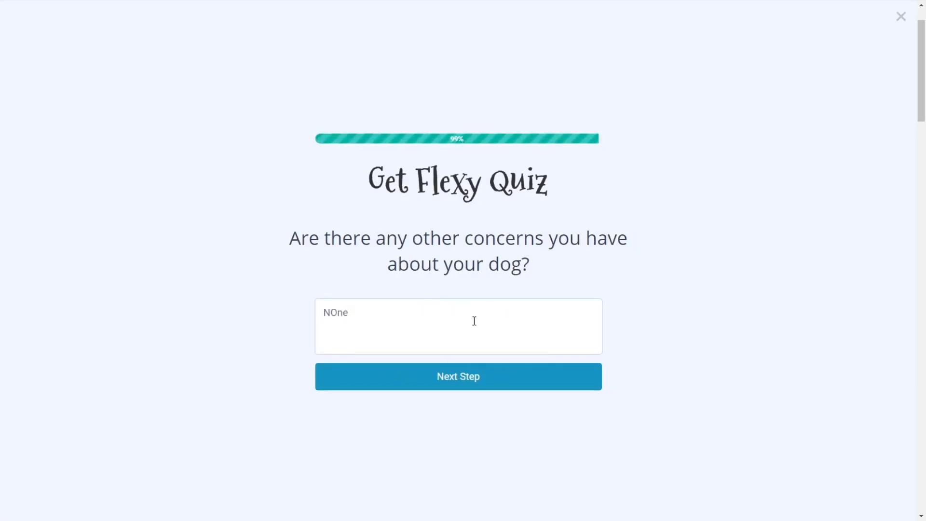
key(BackSpace)
key(BackSpace)
key(BackSpace)
text(one)
click(465, 379)
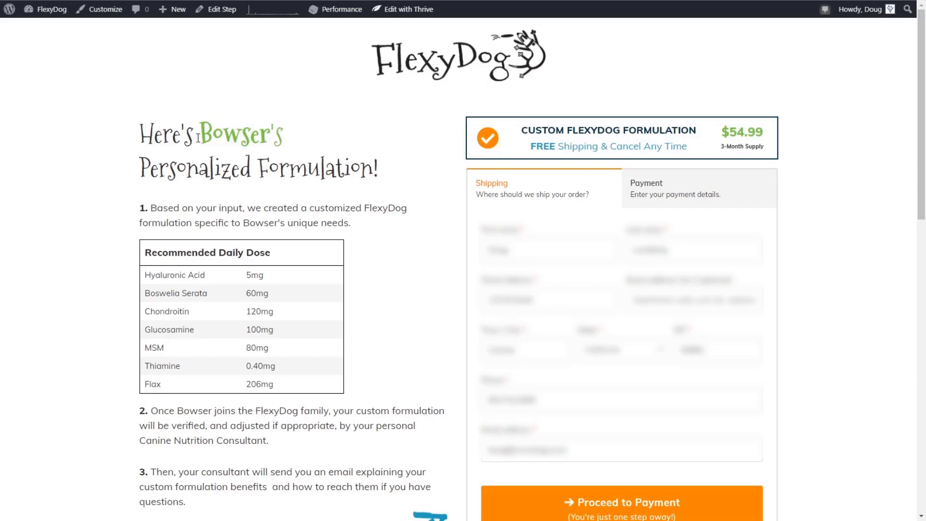
Examine where the dog's name is personalized in the results text and read the Recommended Daily Dose table
drag(196, 131, 288, 138)
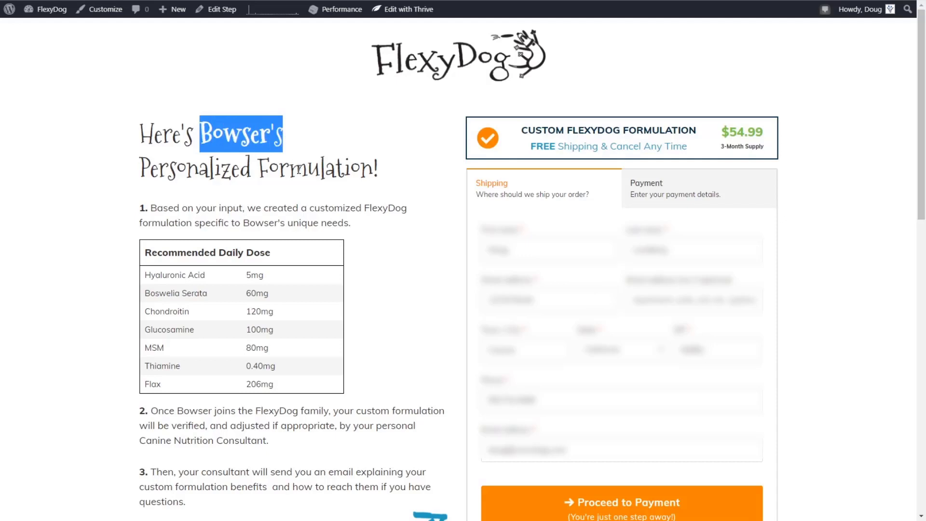
click(293, 172)
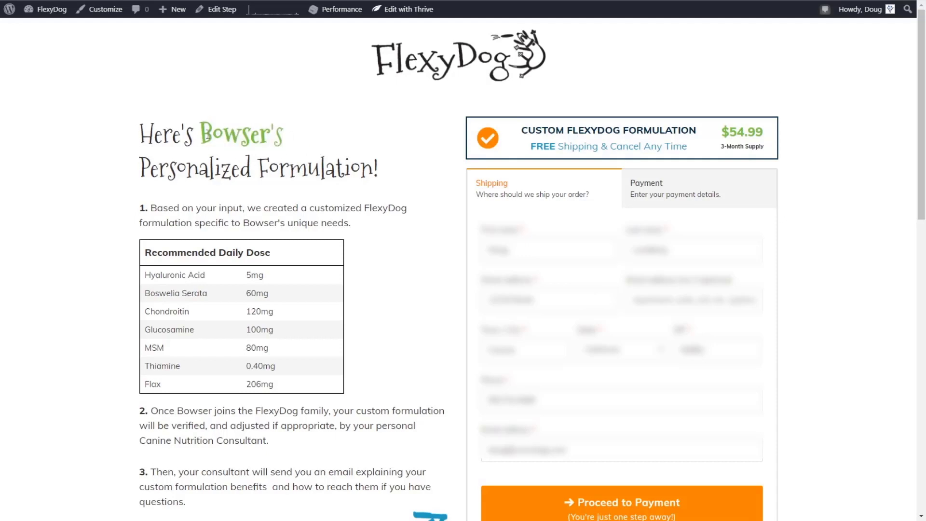
drag(208, 135, 283, 137)
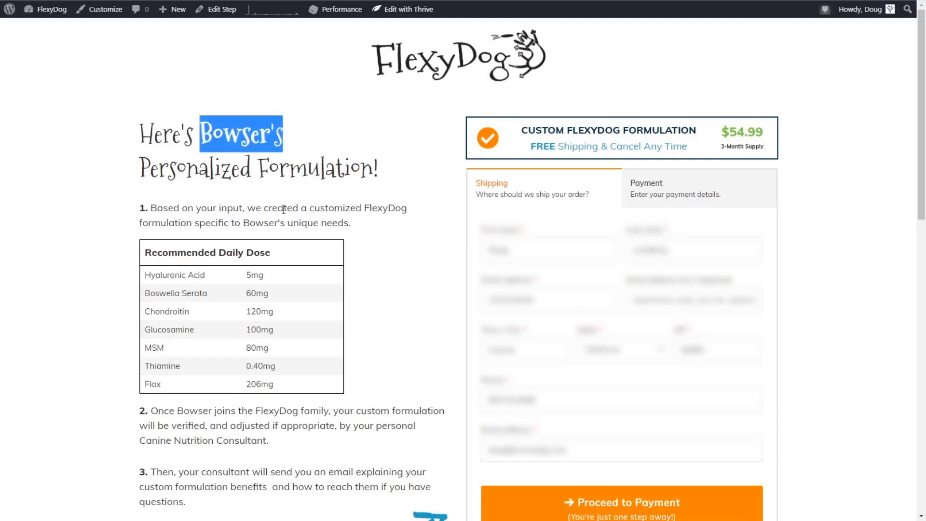
drag(243, 223, 278, 223)
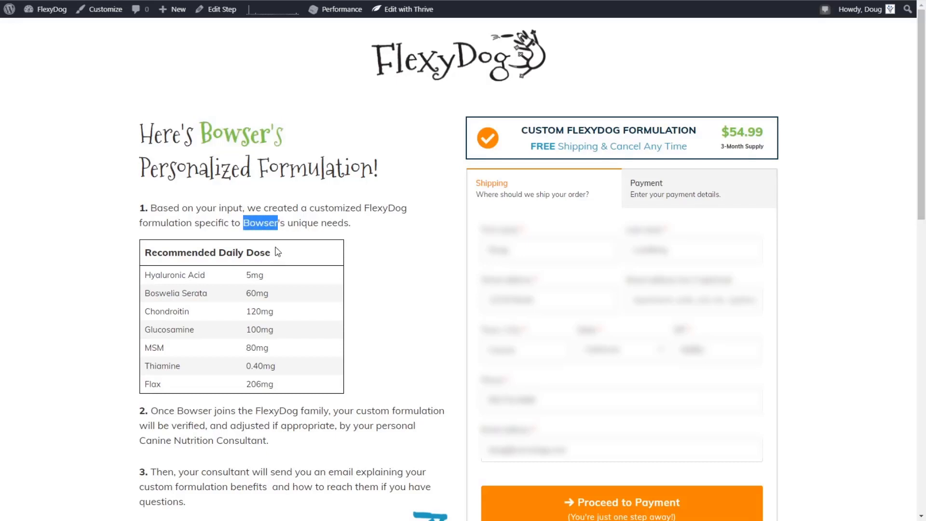
click(341, 223)
scroll(340, 223, down, 3)
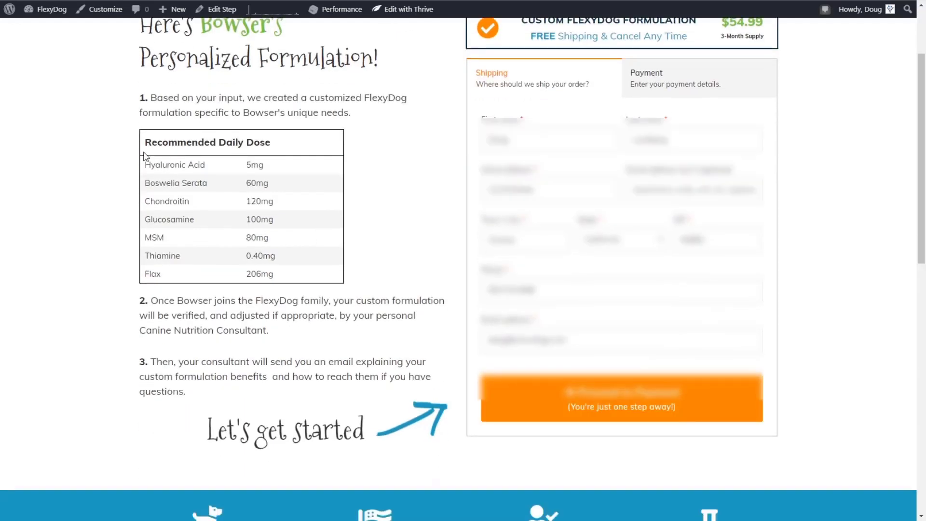
drag(145, 164, 289, 297)
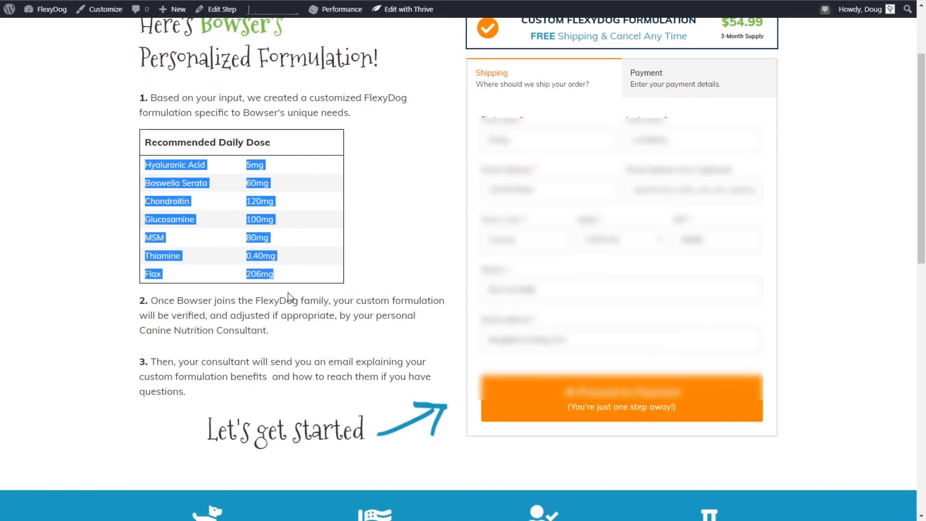
click(267, 312)
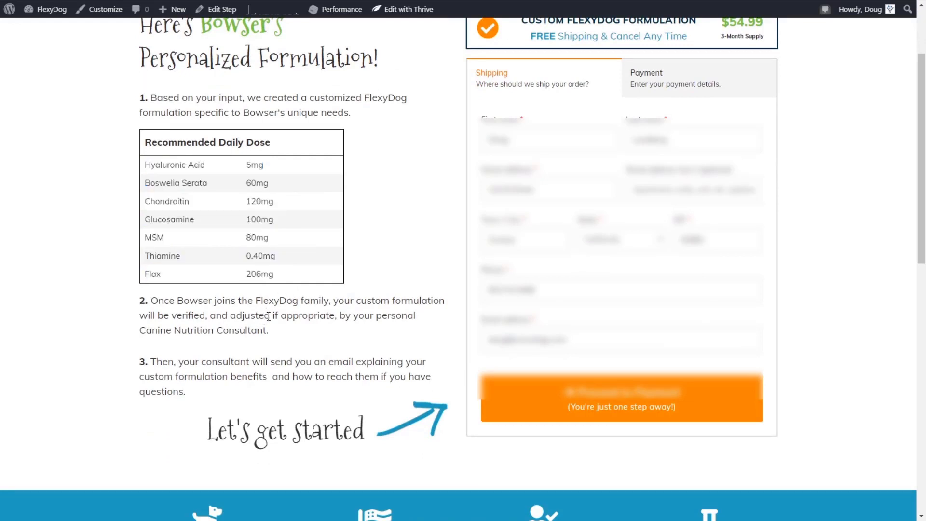
View the payment details of the order form and the active ingredients section further down the page
scroll(263, 297, up, 2)
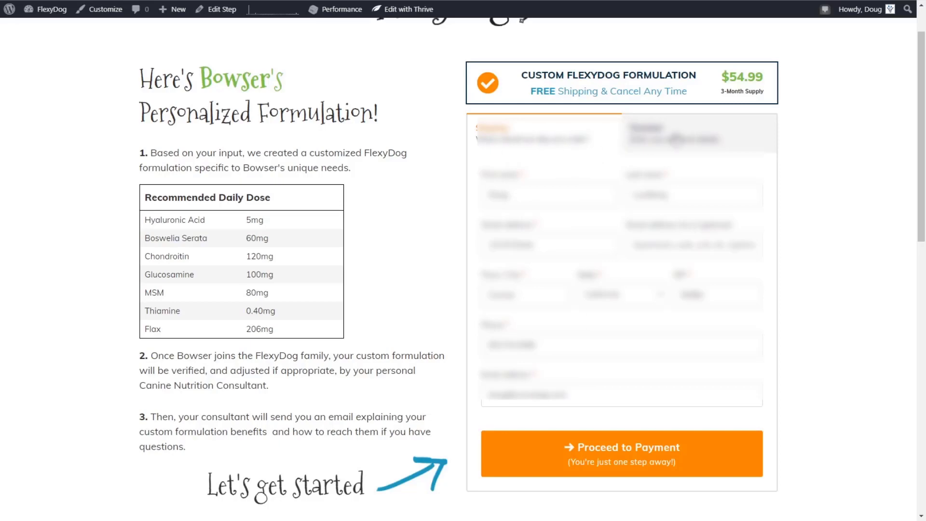
click(672, 136)
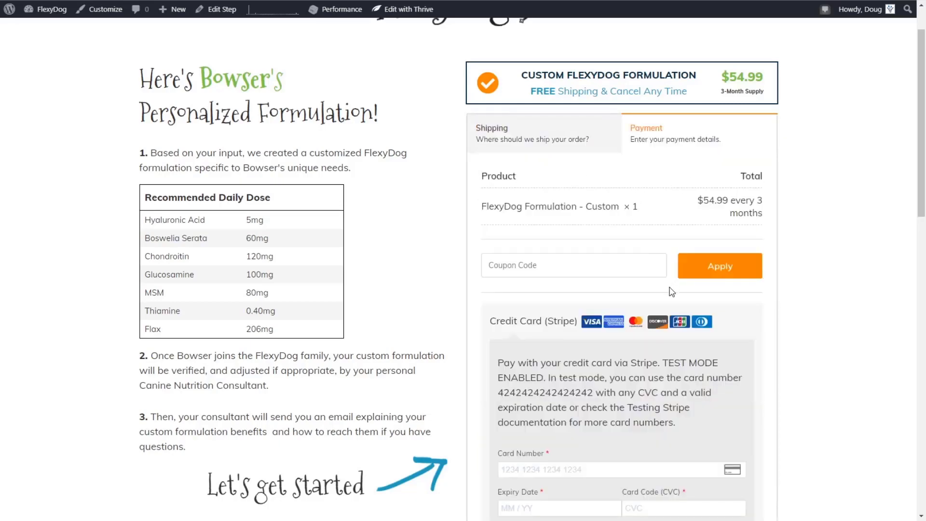
scroll(638, 196, down, 12)
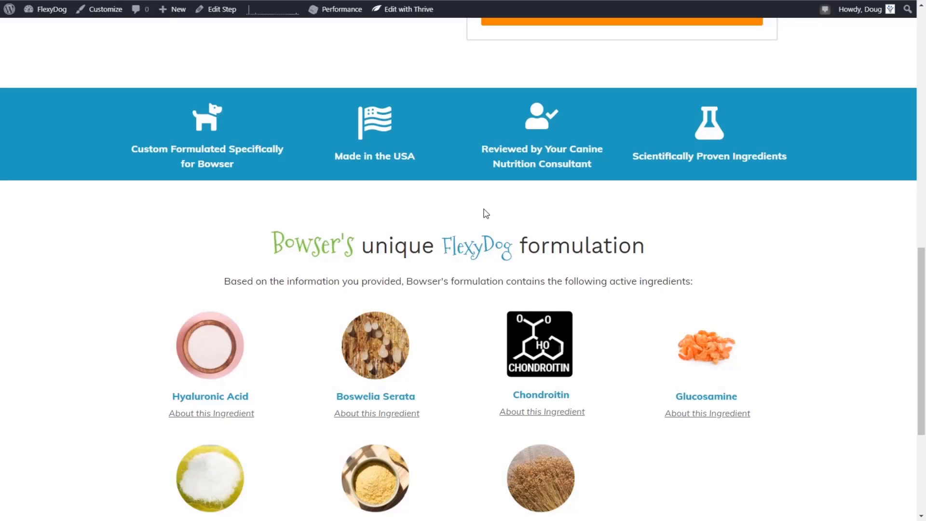
scroll(359, 186, down, 3)
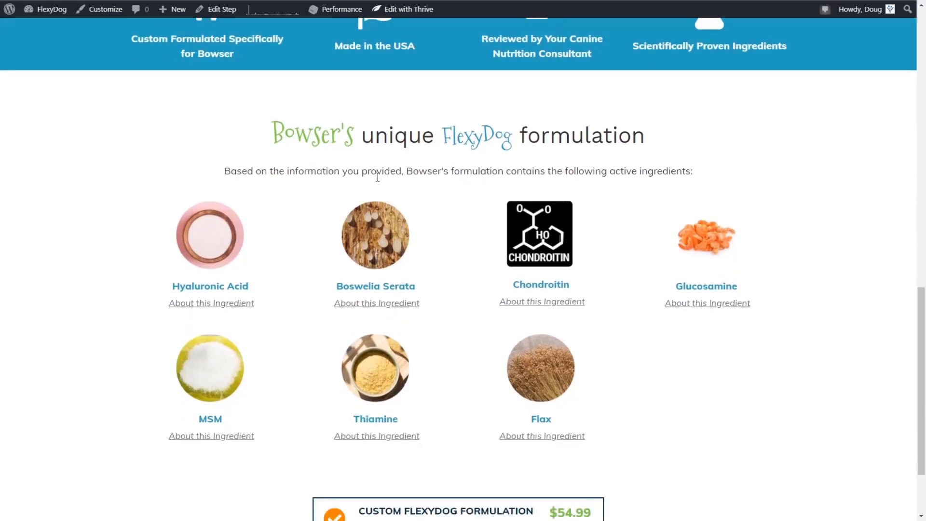
Read the ingredient details for Boswelia Serata and check Chondroitin in the dog's unique formulation section
scroll(289, 270, down, 2)
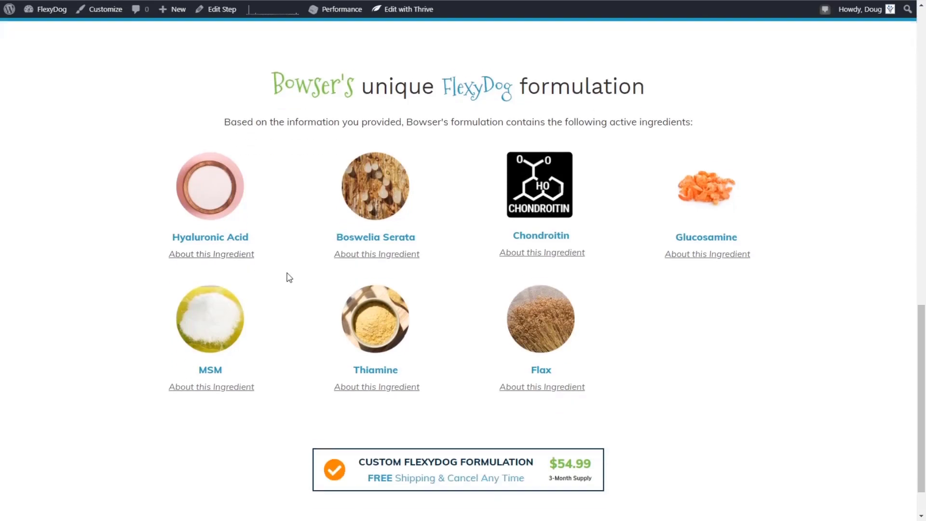
click(393, 250)
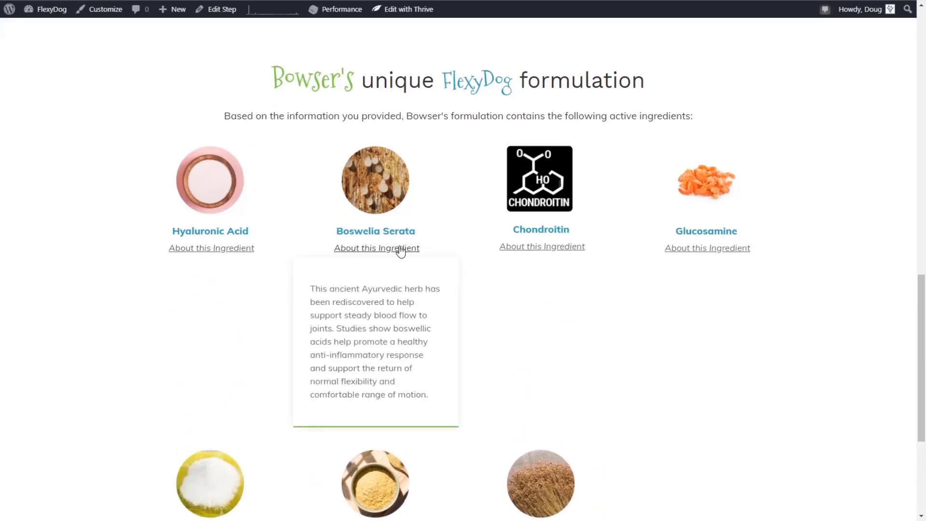
click(520, 249)
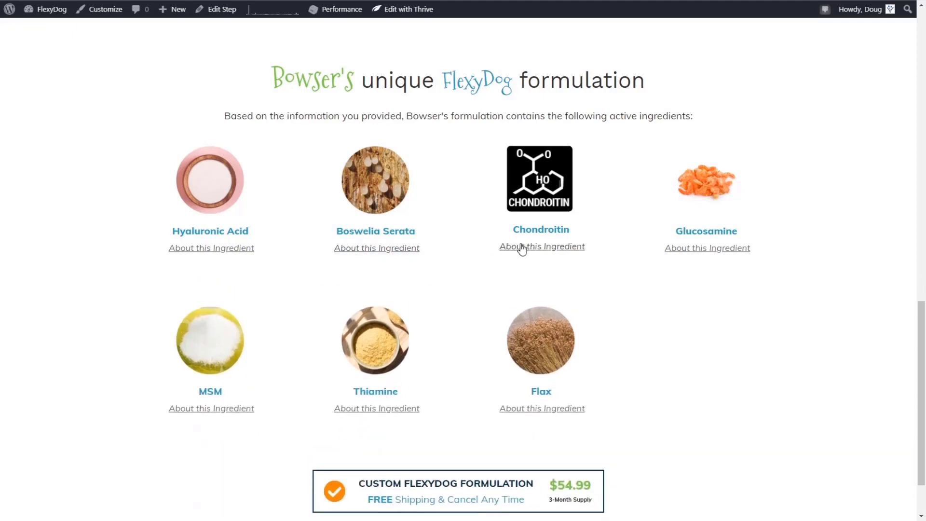
click(509, 249)
scroll(508, 253, down, 1)
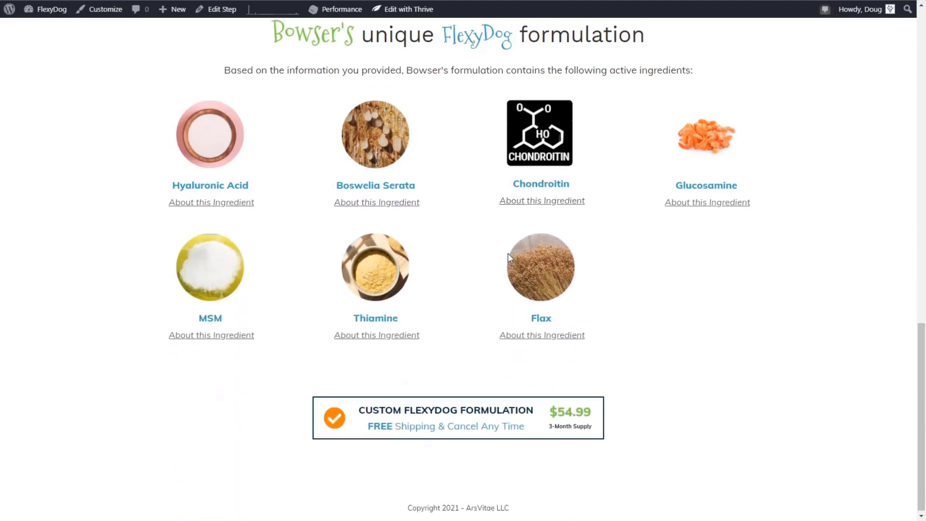
Review the order form's product total, coupon field and Stripe credit card section beside the Recommended Daily Dose table
scroll(496, 275, up, 2)
scroll(438, 270, up, 14)
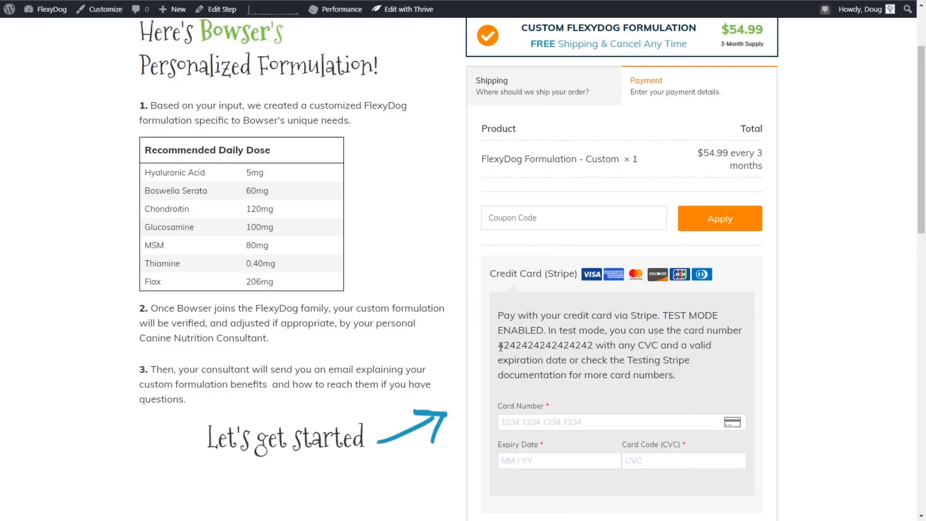
scroll(500, 347, down, 2)
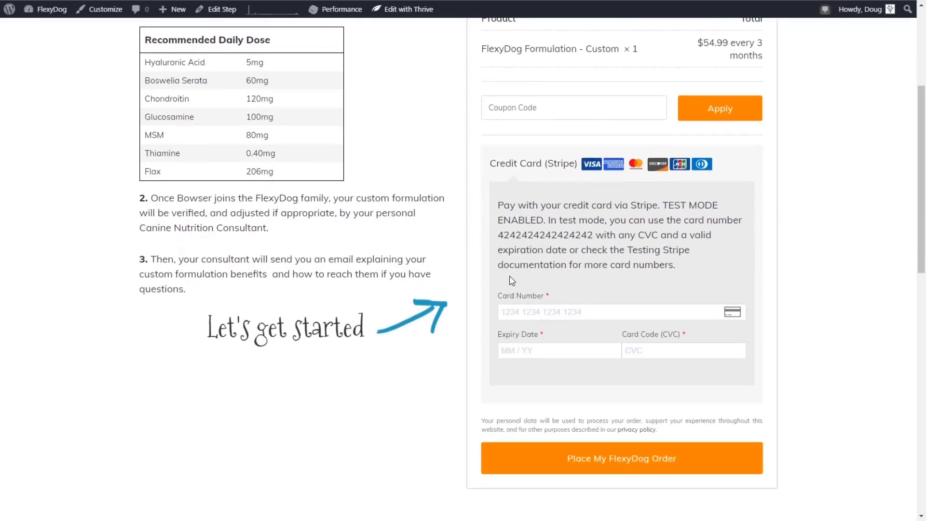
scroll(512, 280, up, 3)
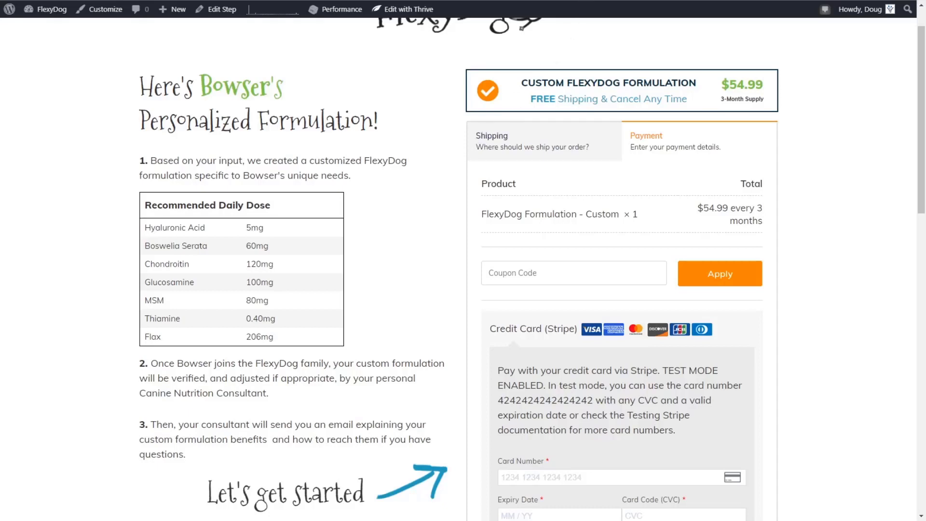
Switch to the FlexyDog Order Form Final 121220 spreadsheet and examine the CUSTOMER DATA columns from Dog Name to Price Paid
key(ctrl+Tab)
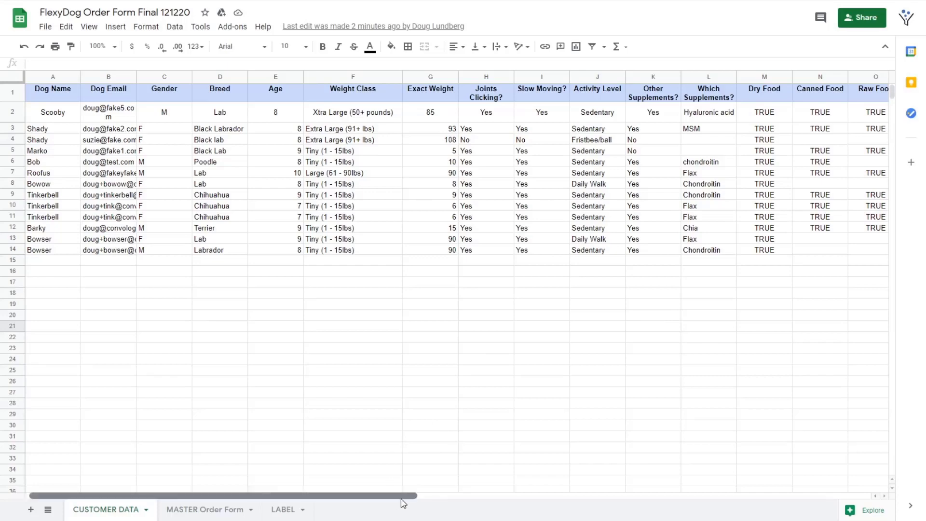
drag(401, 495, 632, 501)
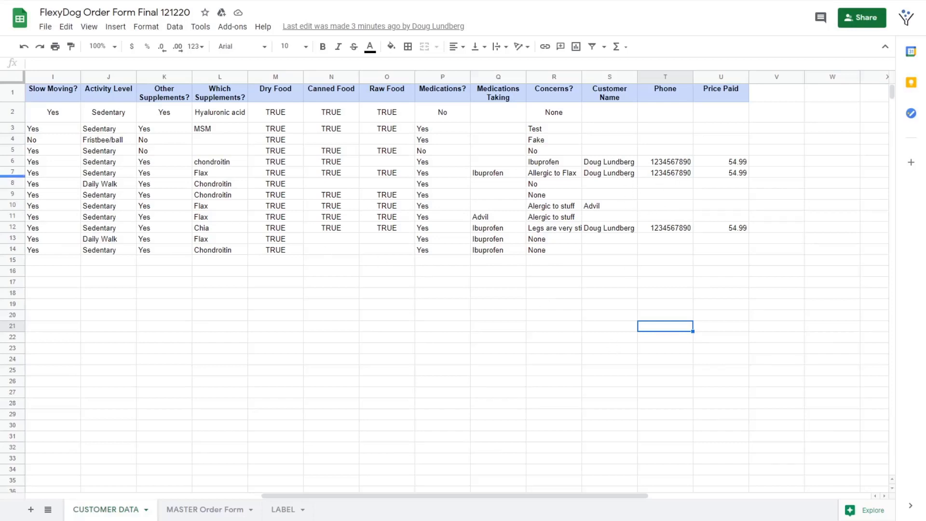
drag(425, 497, 207, 492)
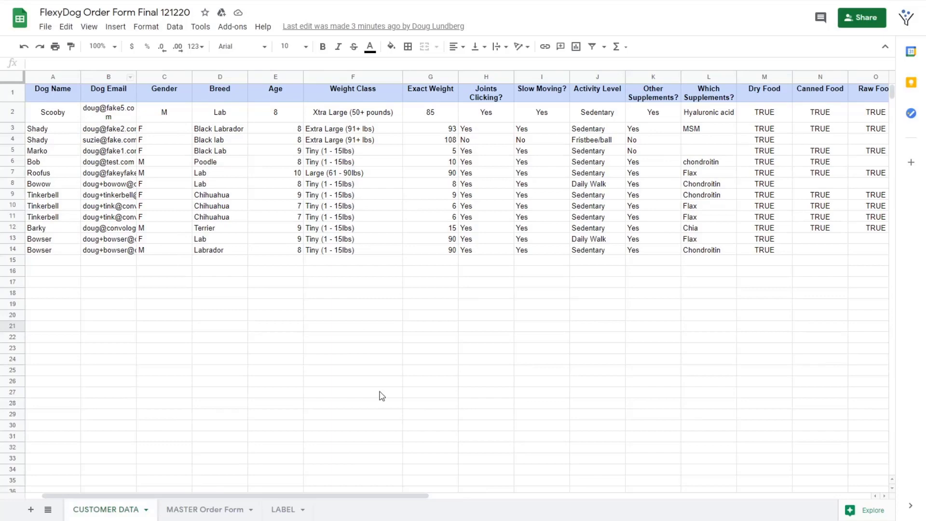
drag(396, 497, 669, 503)
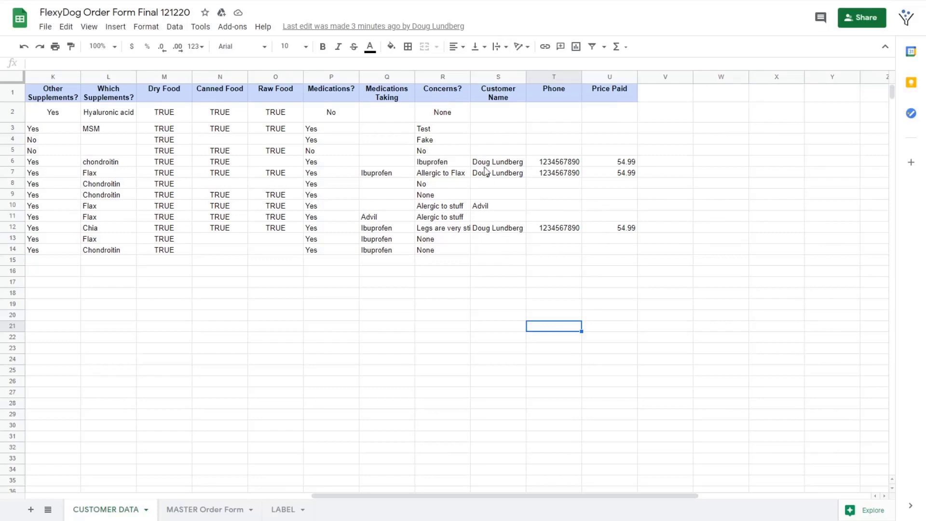
drag(593, 497, 288, 489)
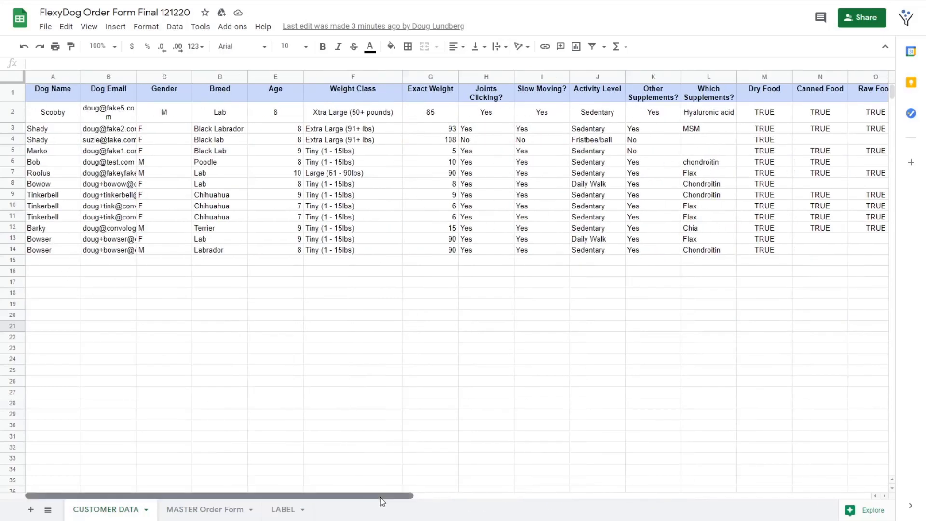
Check the Customer Name, Phone and Price Paid cells of the last Bowser row, starting from cell S14
drag(379, 500, 693, 471)
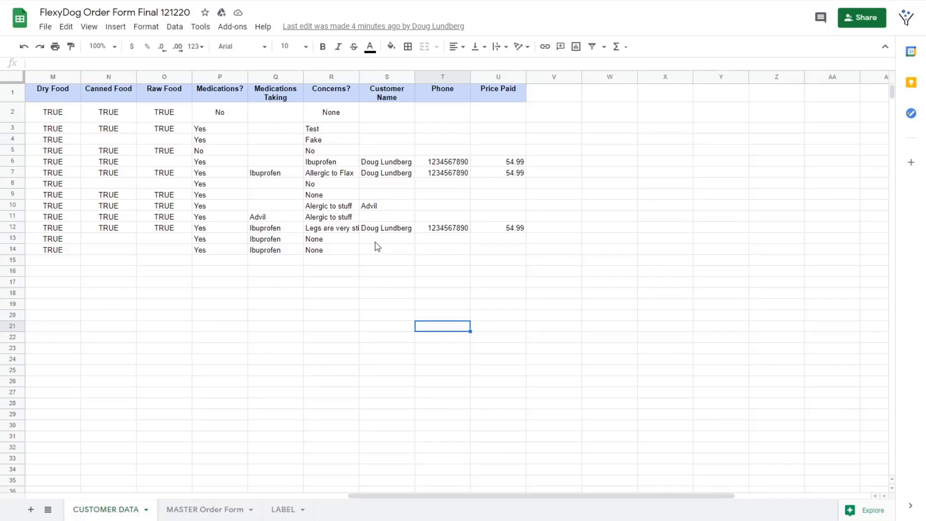
click(393, 251)
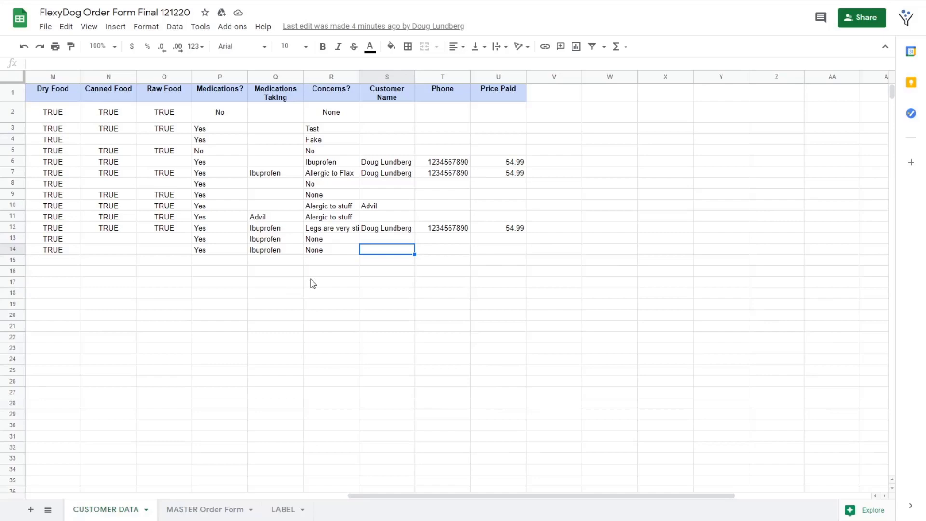
drag(464, 496, 231, 494)
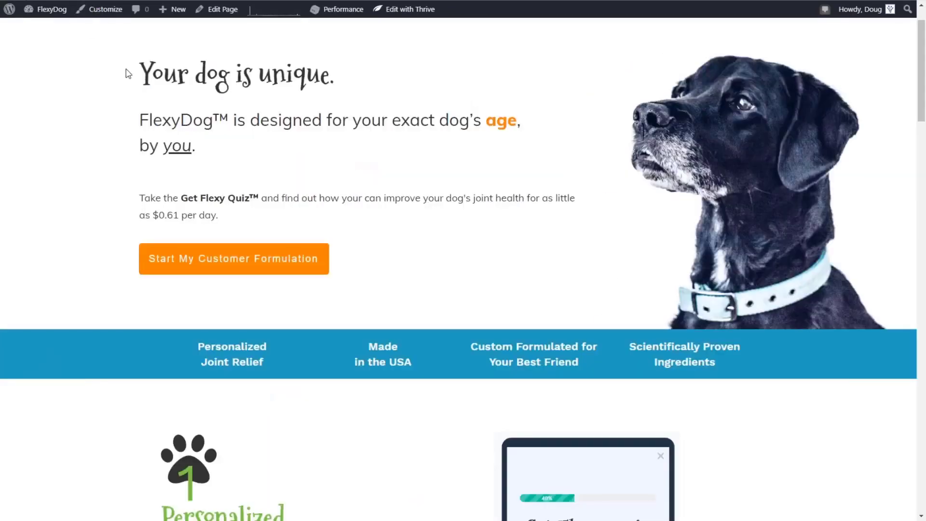
Launch the quiz from the FlexyDog home page, switch to its ConvertBox editor and inspect the dog's name form's fields, actions and integrations
click(218, 266)
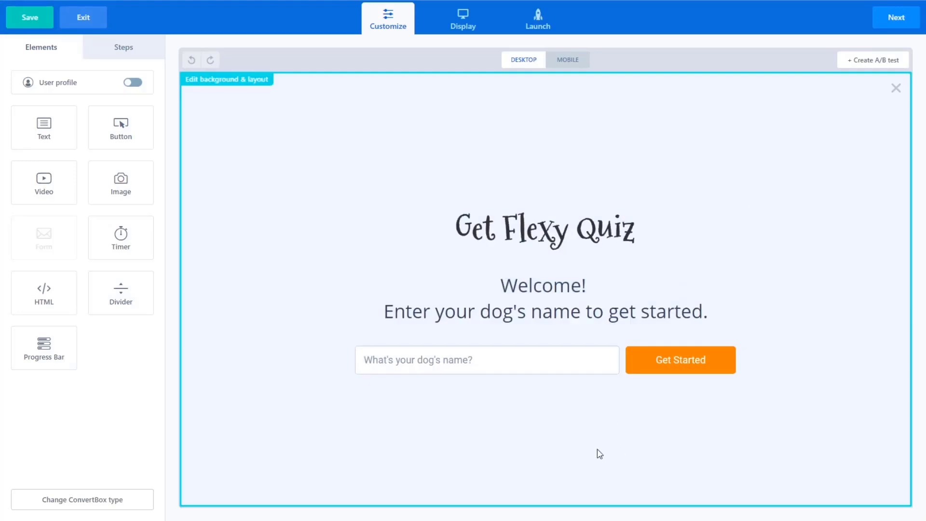
click(552, 354)
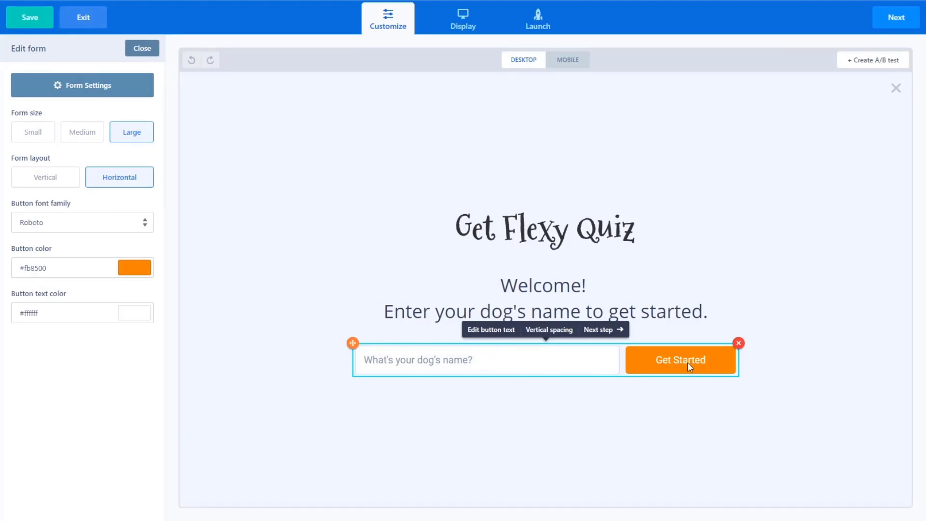
click(82, 89)
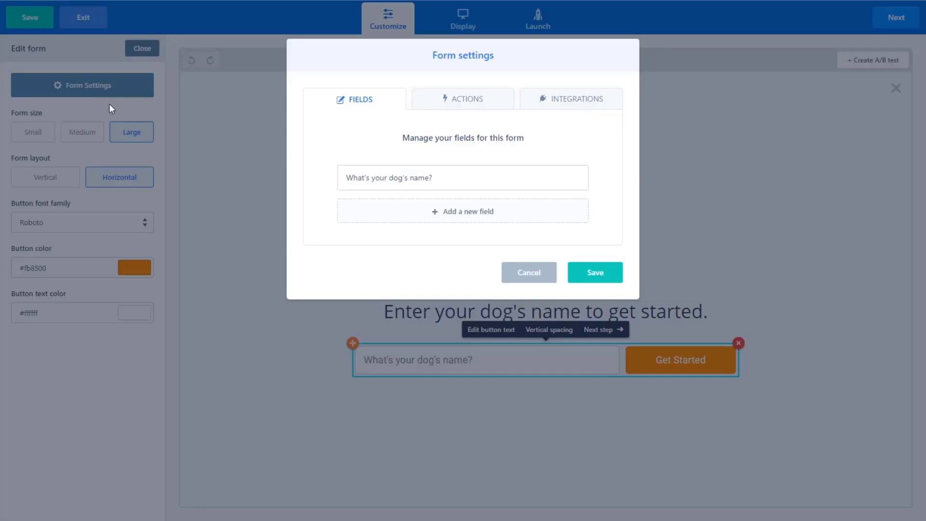
click(464, 99)
click(554, 101)
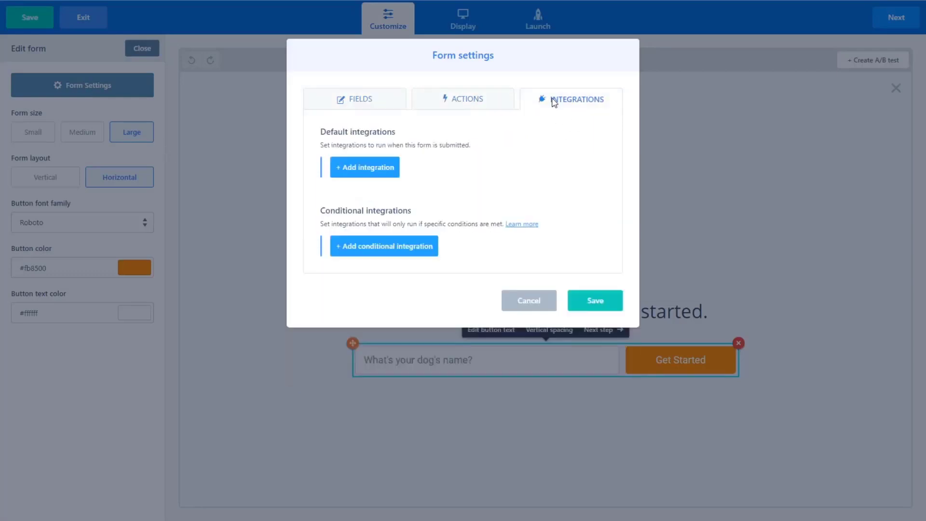
click(360, 101)
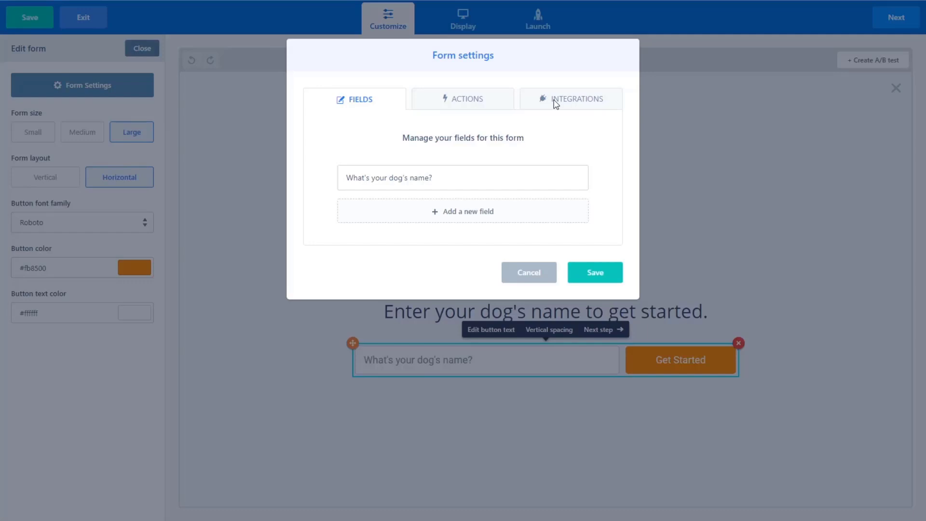
click(485, 106)
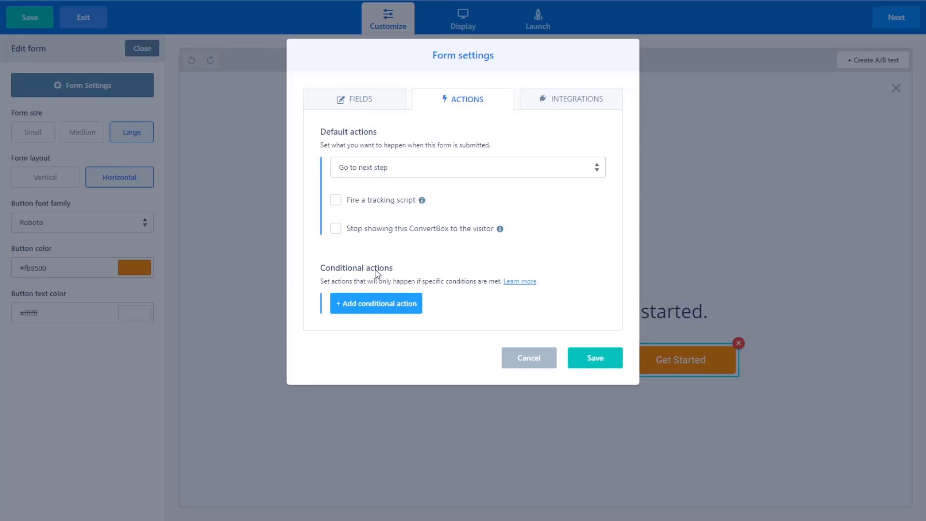
click(576, 98)
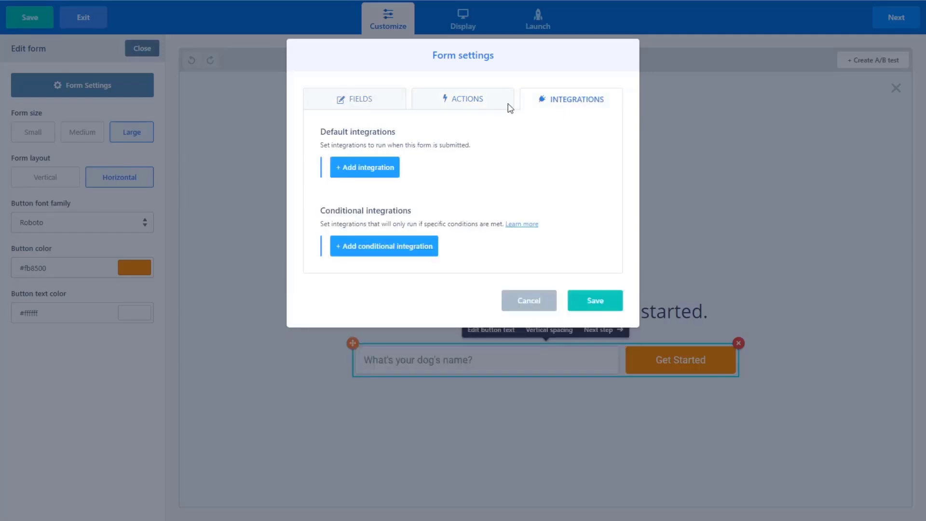
click(483, 102)
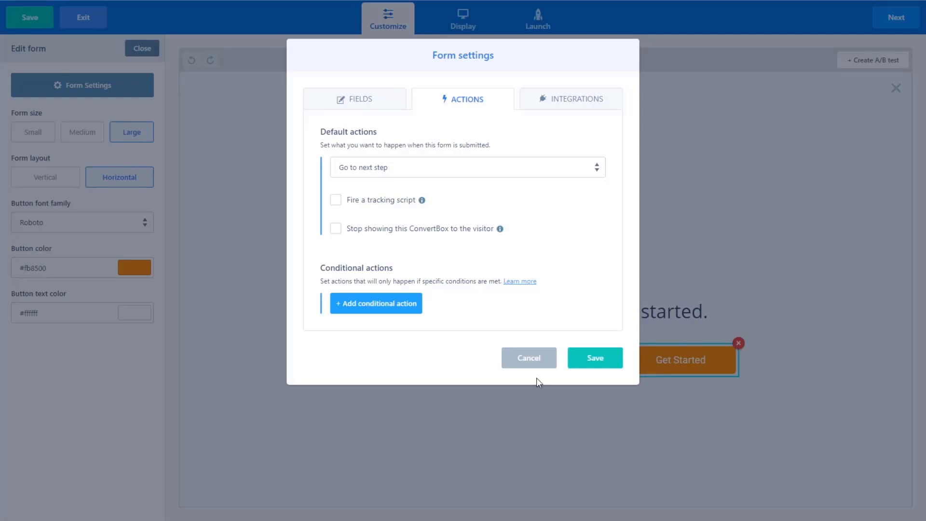
click(537, 366)
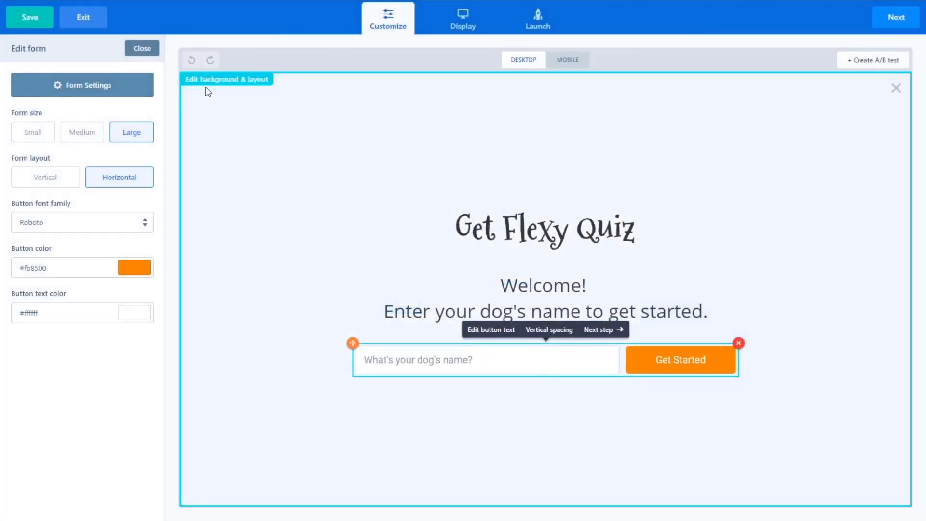
Look through the quiz's list of steps from Dog's Name to Analyzing and view the Email step
click(143, 49)
click(129, 53)
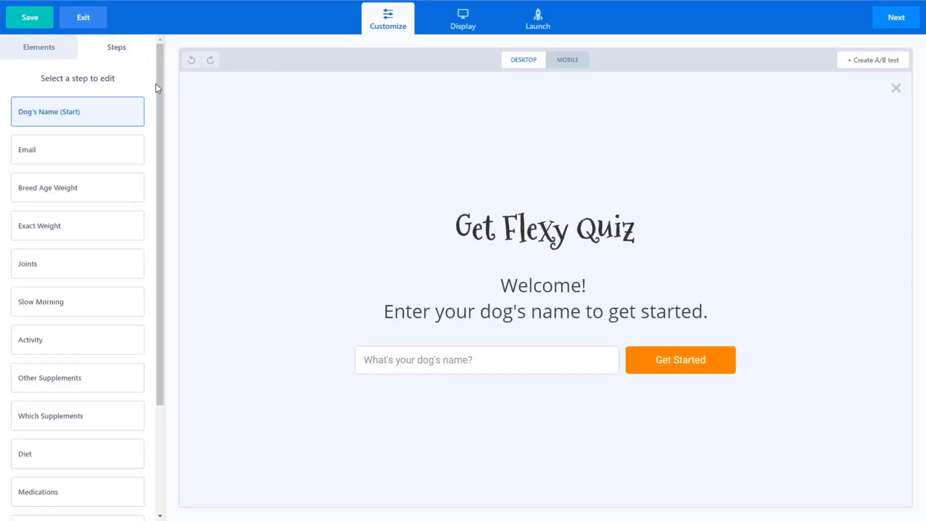
scroll(97, 241, down, 3)
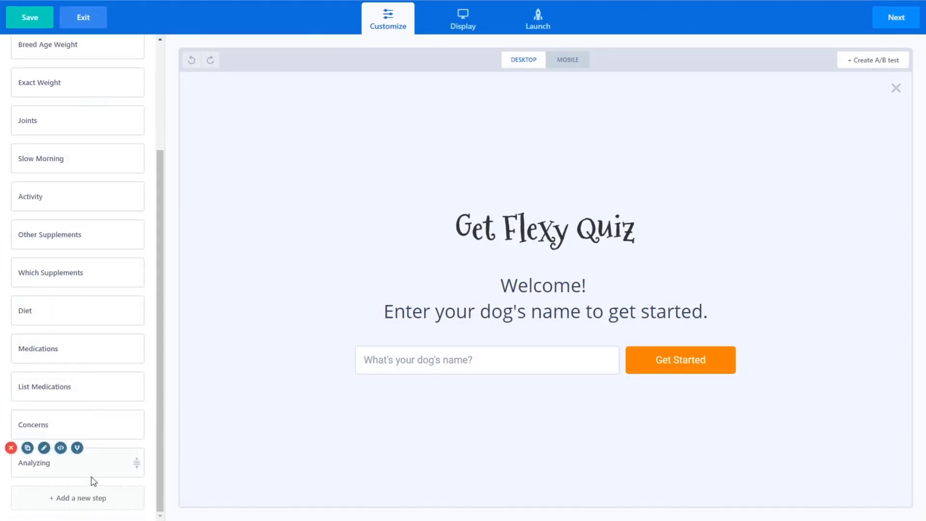
scroll(121, 314, up, 3)
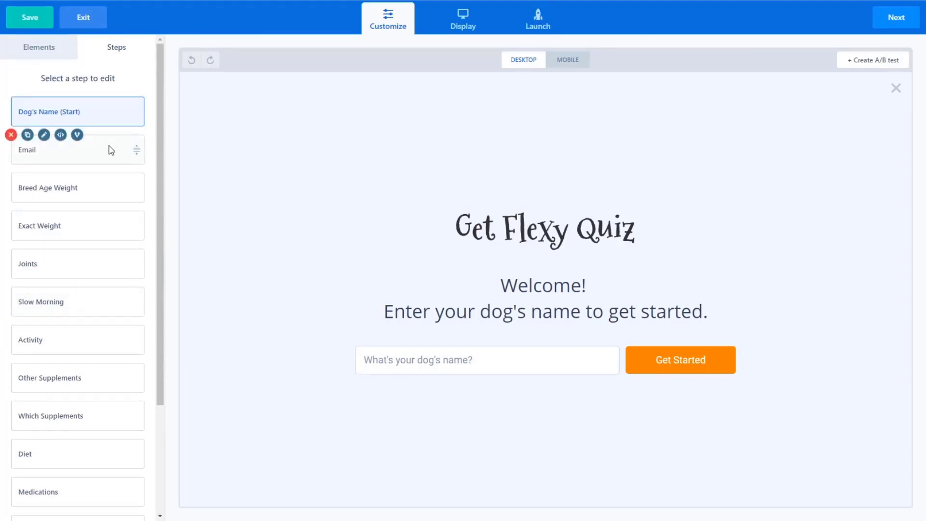
click(114, 153)
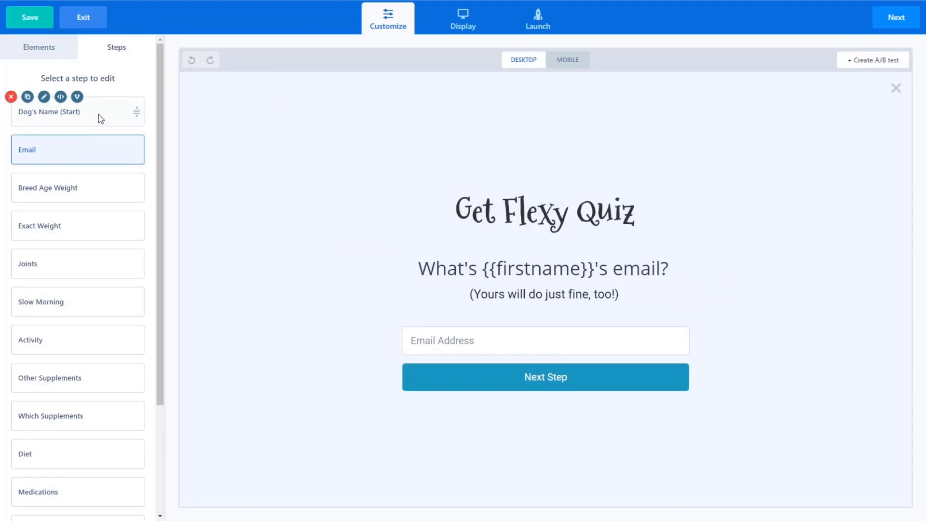
Return to the Dog's Name step and go over its form settings for actions, integrations and fields again
click(101, 119)
click(452, 361)
click(93, 96)
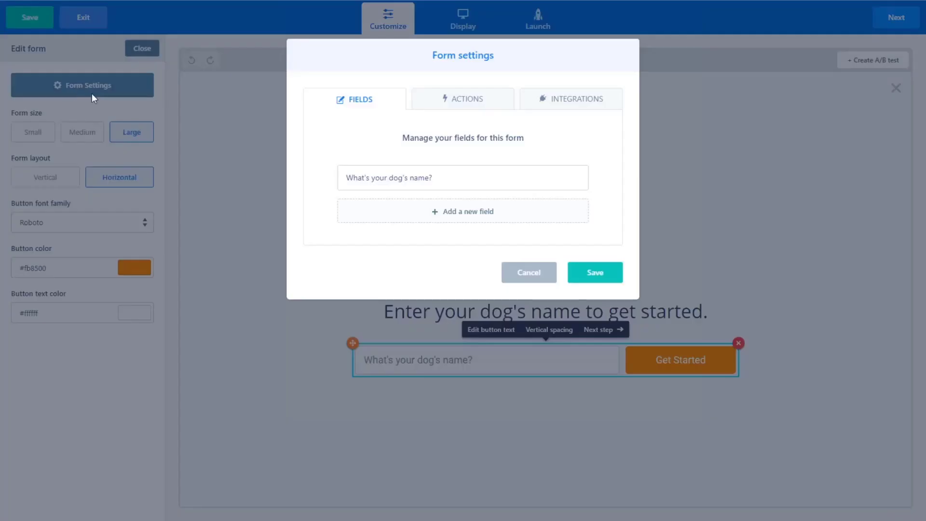
click(465, 102)
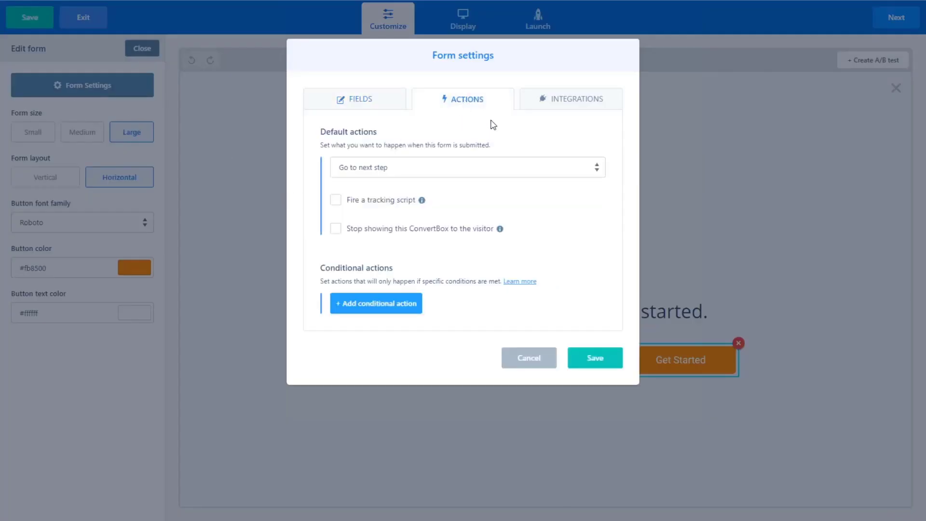
click(585, 104)
click(321, 101)
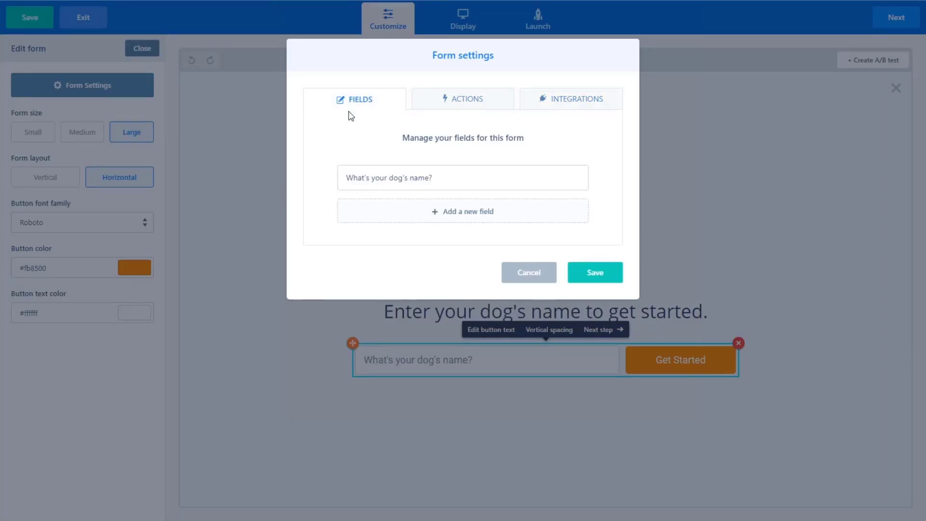
View the edit options of the "What's your dog's name?" field, and leave the form settings without changes
mouse_move(505, 182)
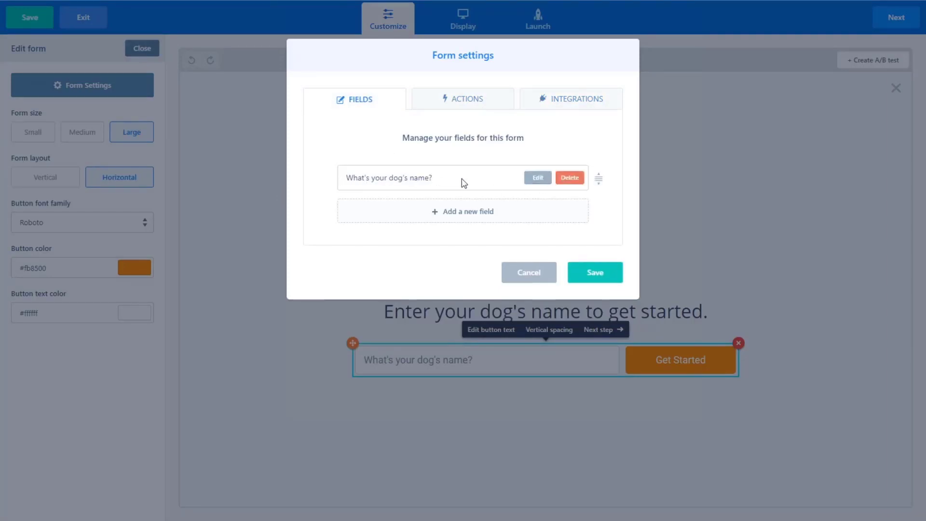
click(540, 179)
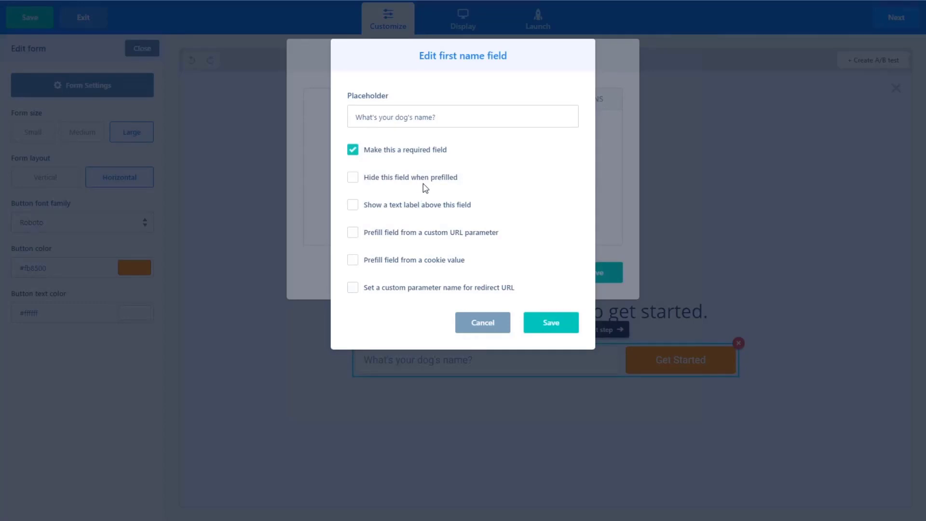
click(486, 326)
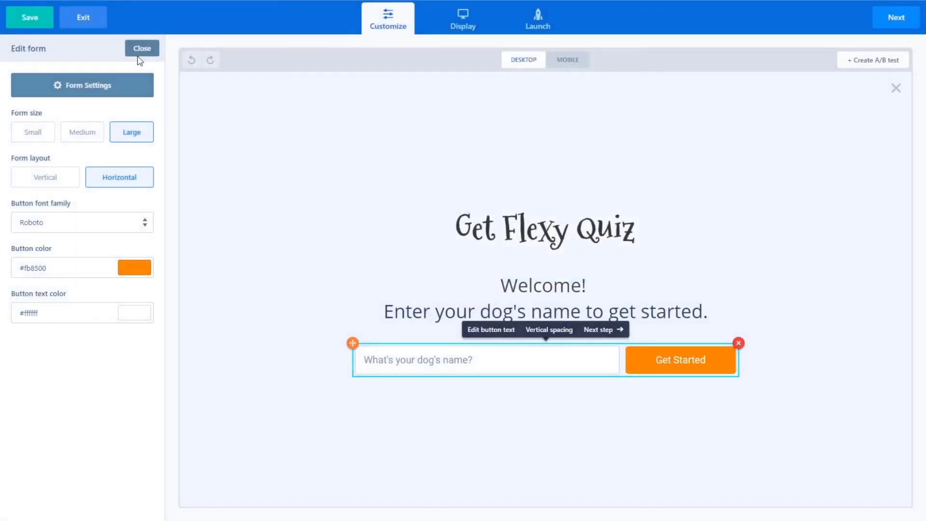
click(138, 52)
mouse_move(85, 175)
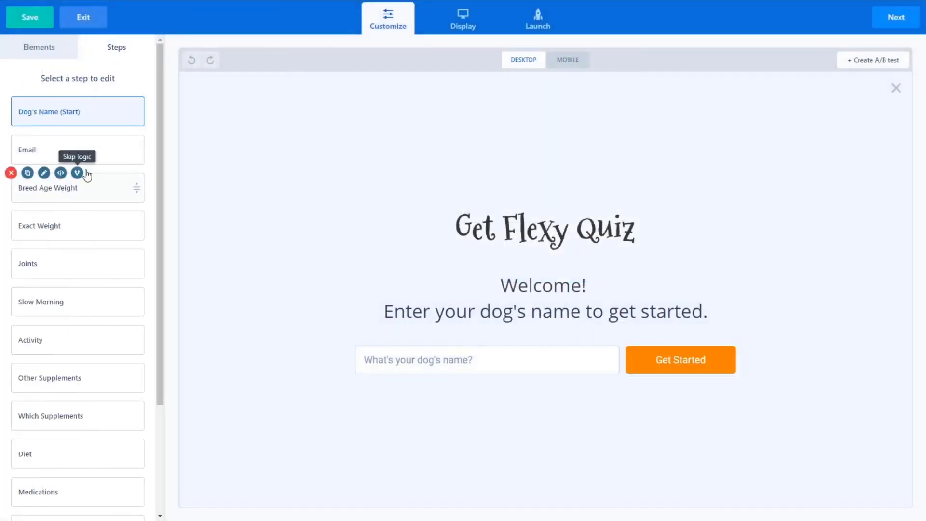
View the Email step and go through its form settings for fields, actions and integrations
click(126, 155)
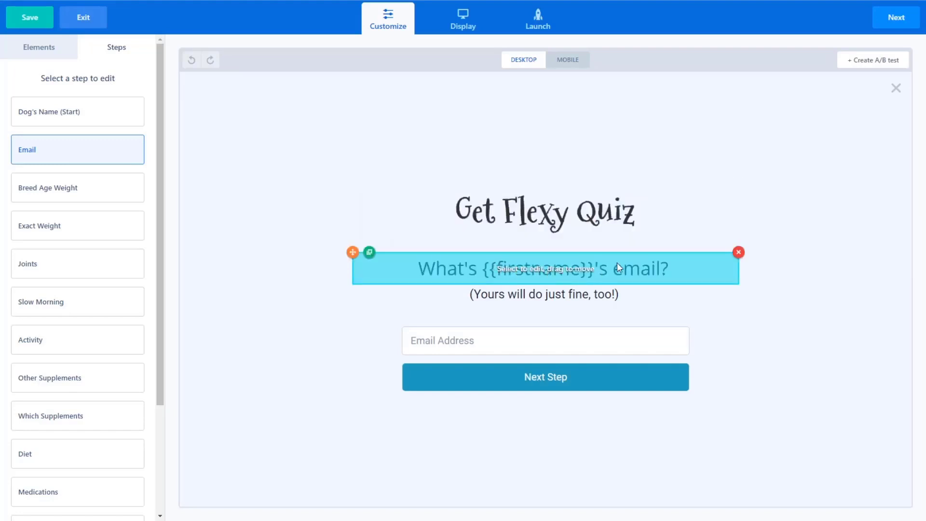
click(467, 347)
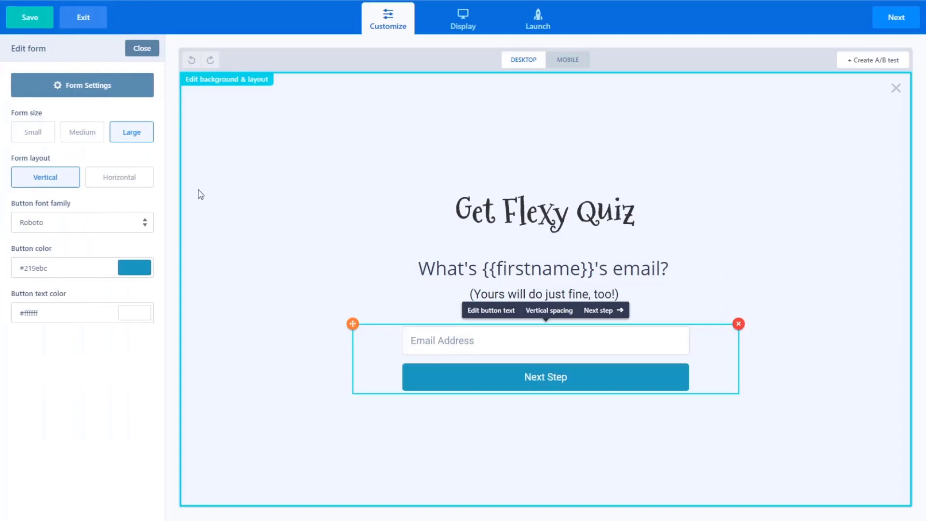
click(91, 93)
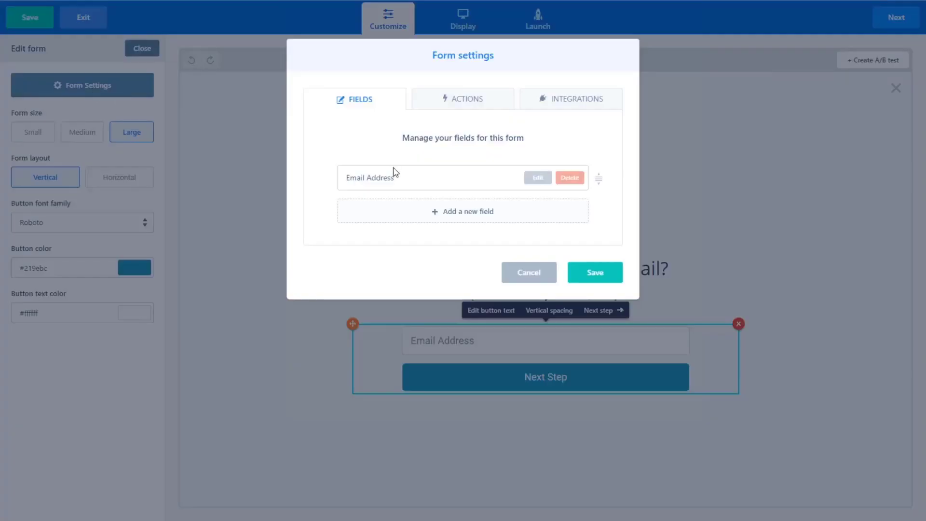
click(486, 99)
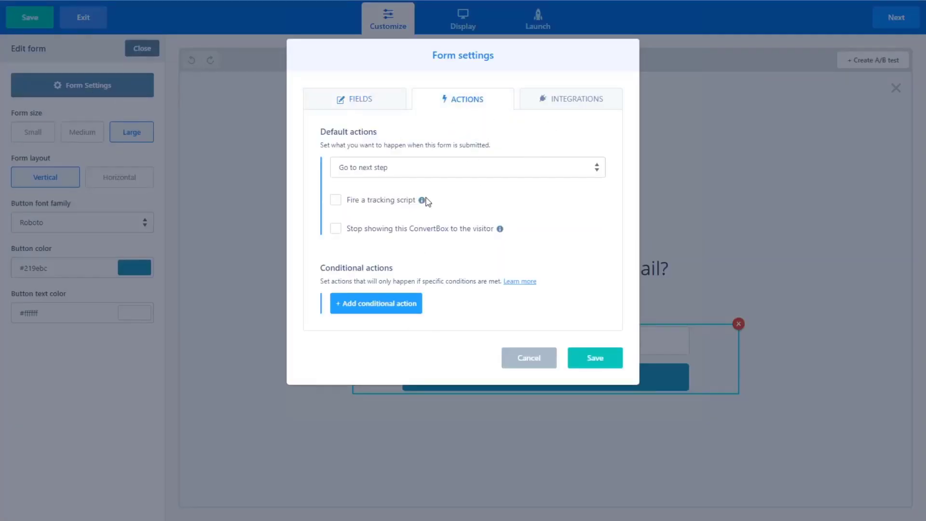
click(552, 97)
click(357, 94)
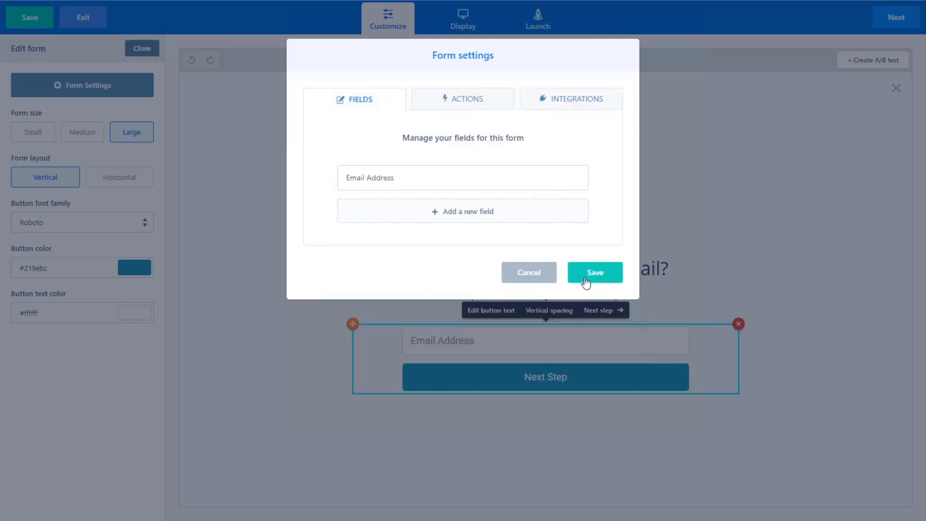
View the edit options of the Email Address field, and leave the form settings without changes
click(534, 179)
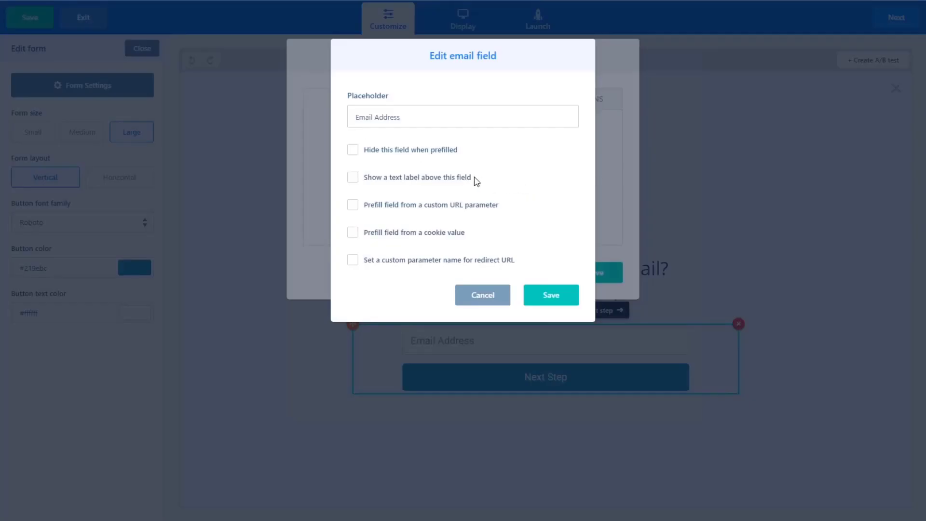
click(492, 299)
click(534, 276)
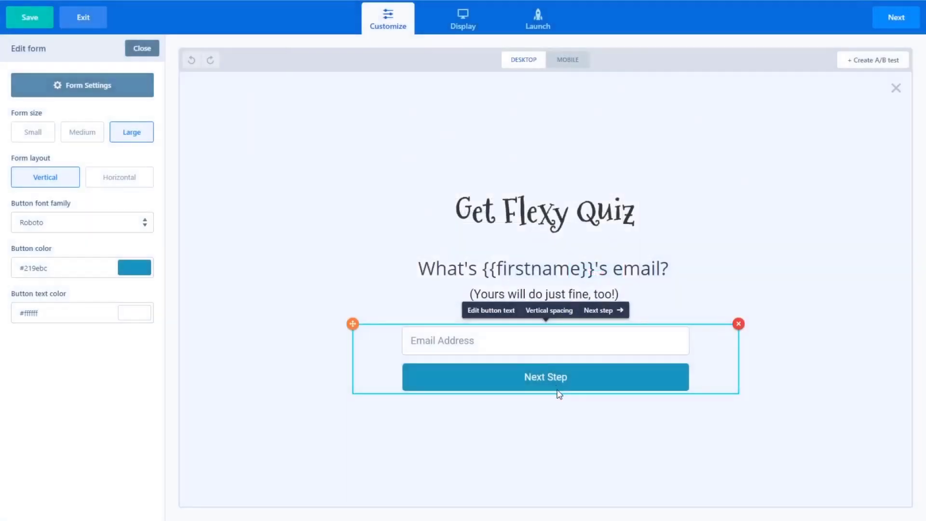
click(143, 48)
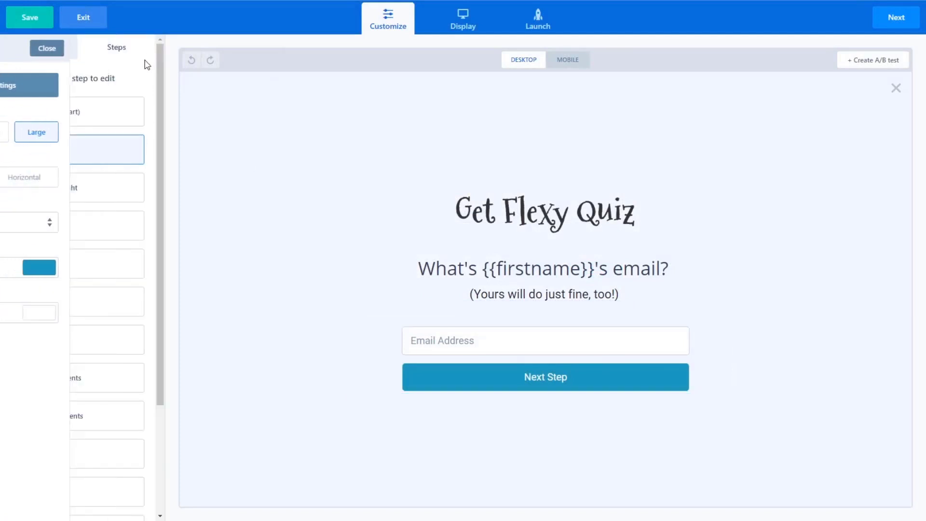
Go to the Breed Age Weight step and view the list of fields in its form settings
click(114, 200)
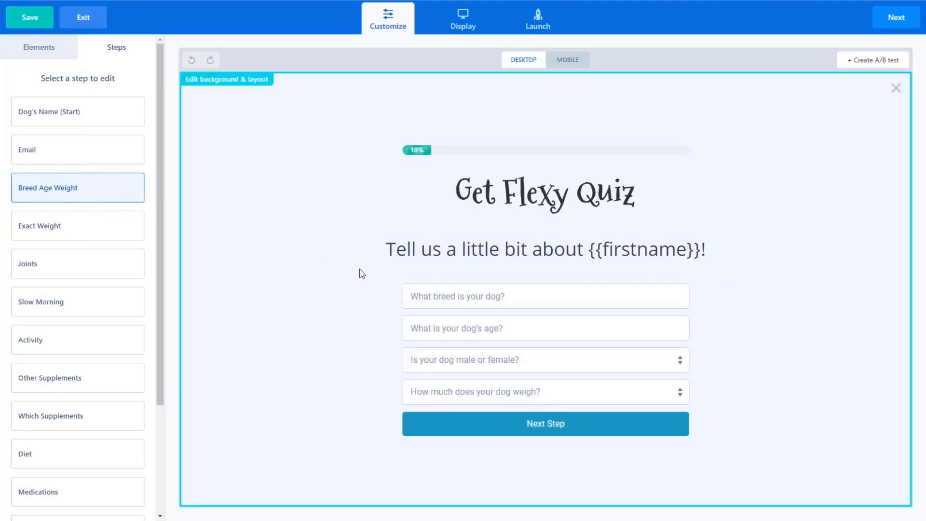
click(496, 307)
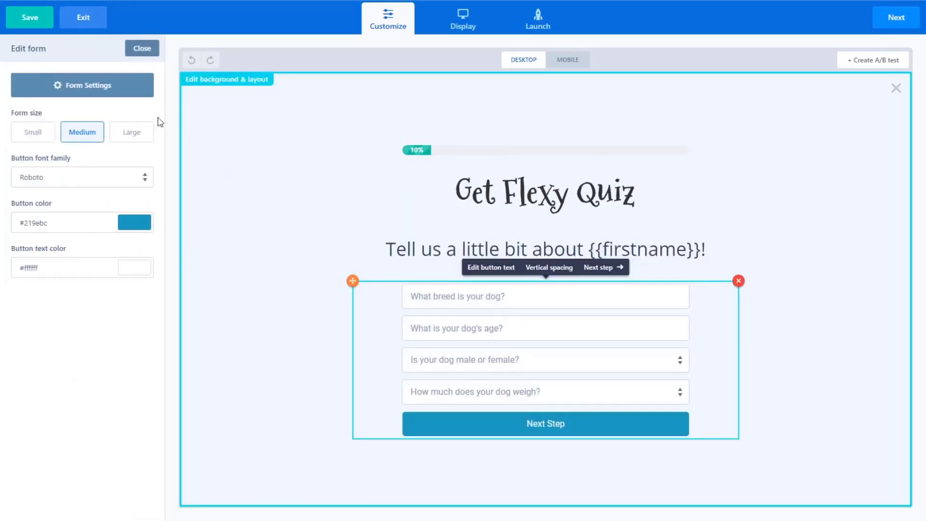
click(83, 96)
mouse_move(528, 181)
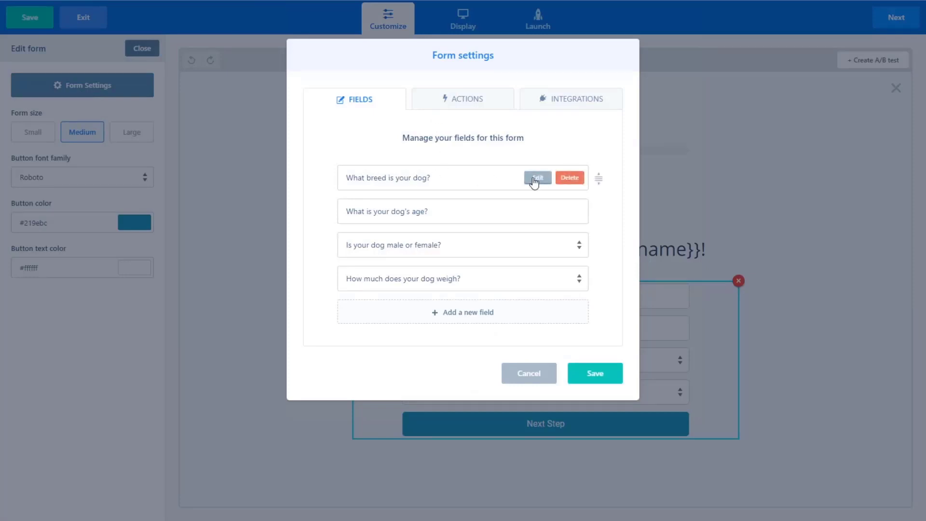
Inspect the "What breed is your dog?" field's options and its field name identifier, and leave the form settings without changes
click(535, 179)
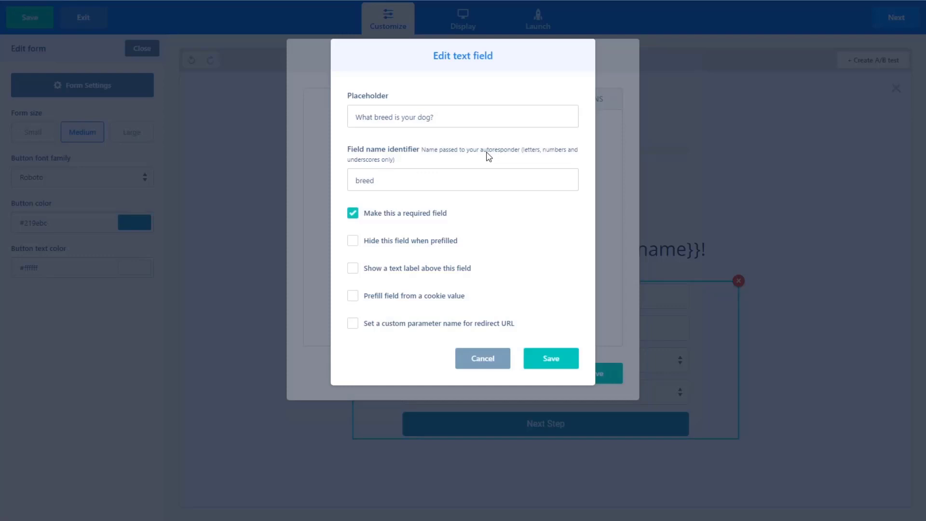
drag(378, 179, 349, 182)
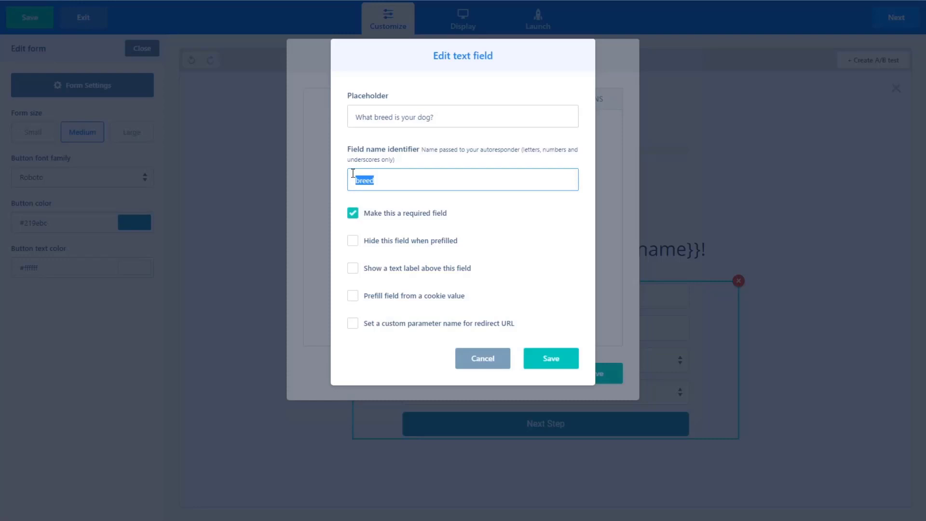
click(387, 182)
click(488, 363)
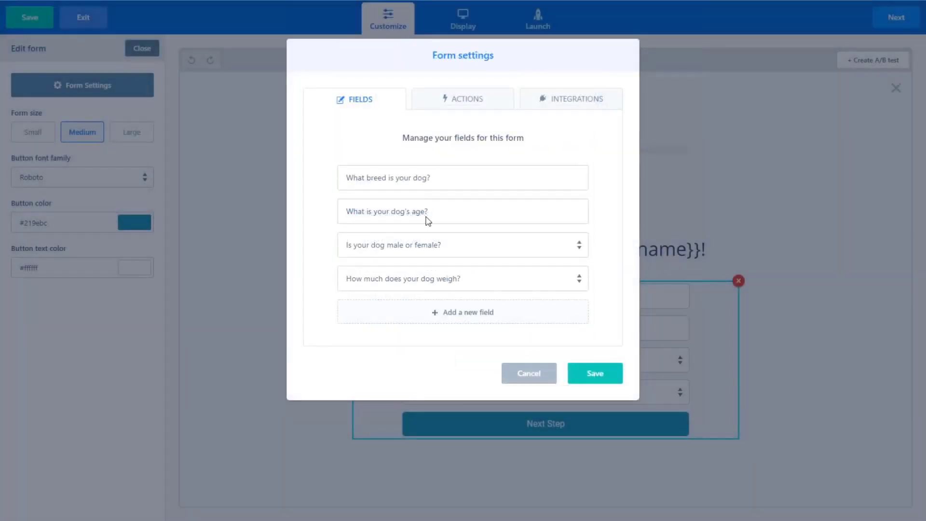
click(530, 374)
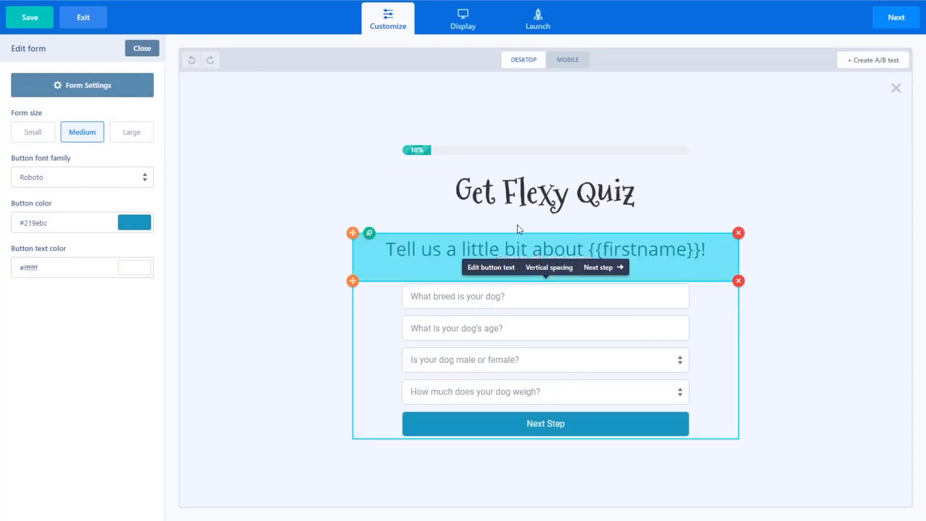
View the progress bar's settings on the Breed Age Weight step, and return to the list of steps
click(435, 148)
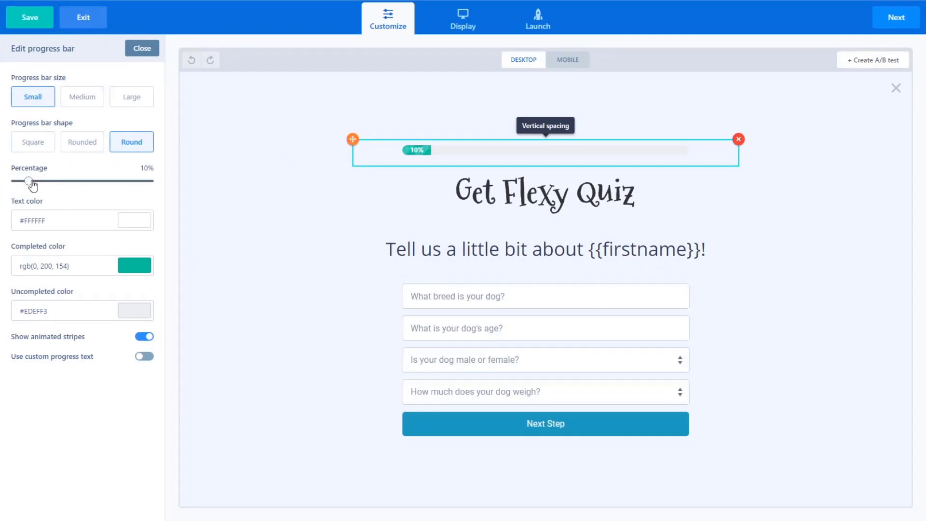
click(141, 48)
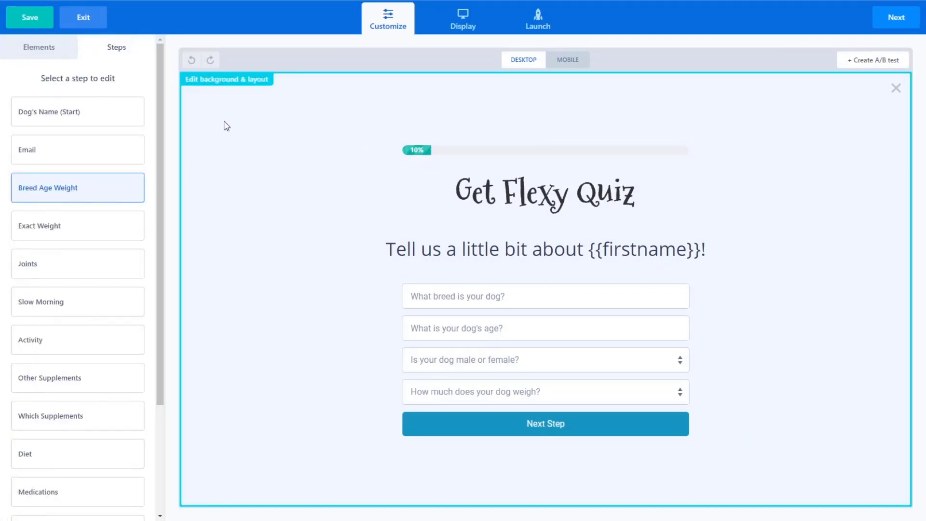
mouse_move(116, 234)
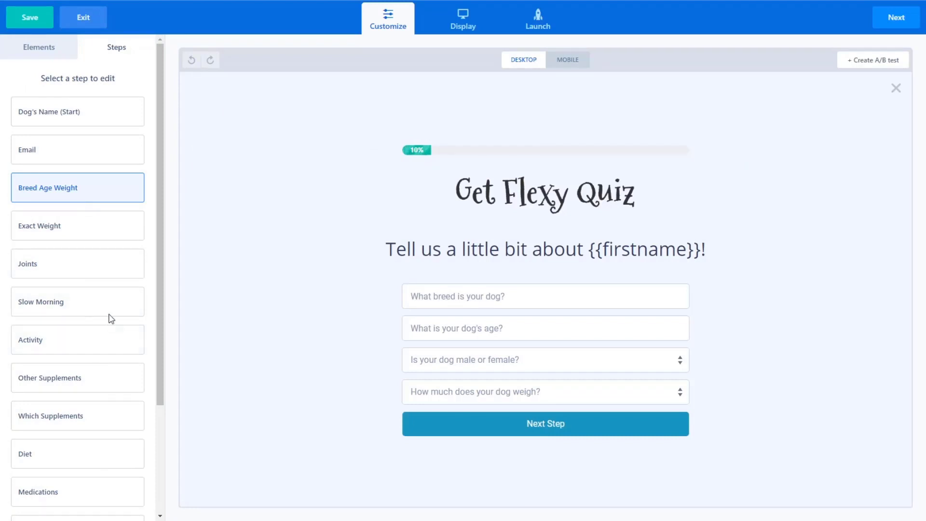
View the Other Supplements step and examine the skip logic of the Which Supplements step
click(99, 376)
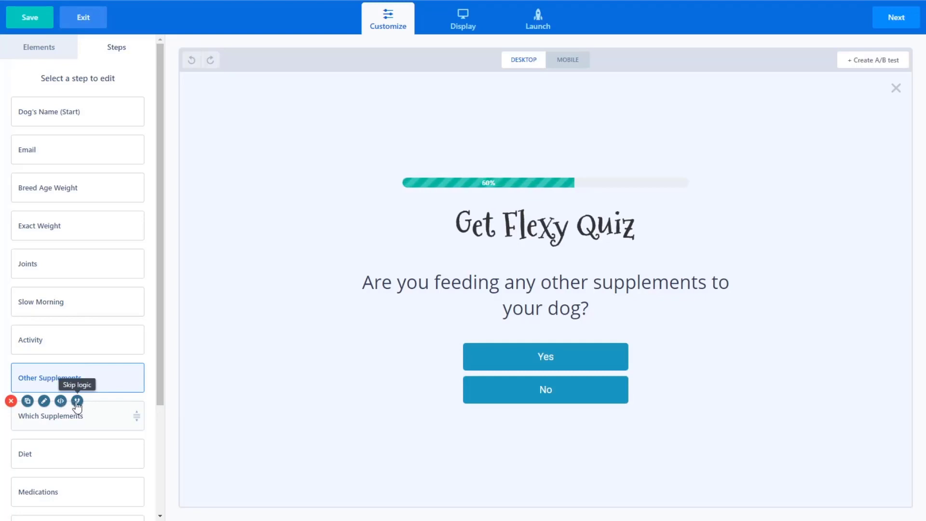
click(77, 402)
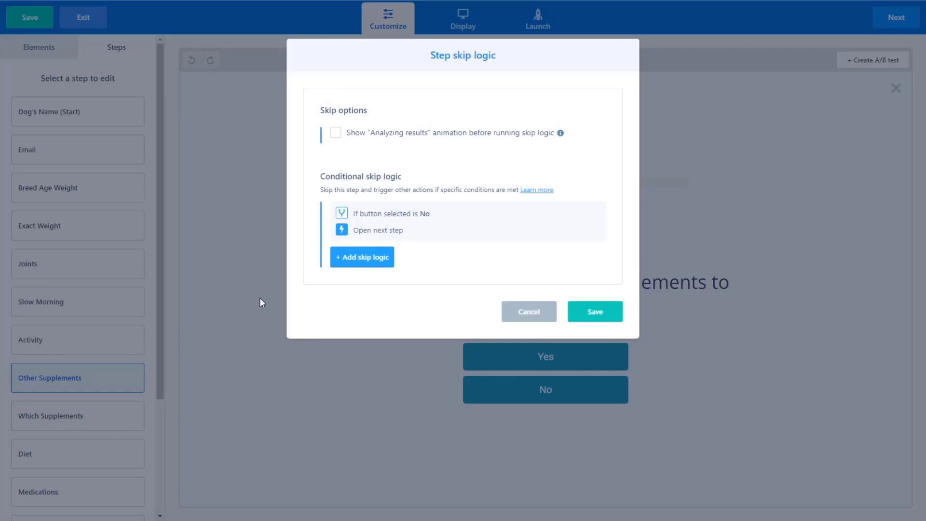
mouse_move(372, 233)
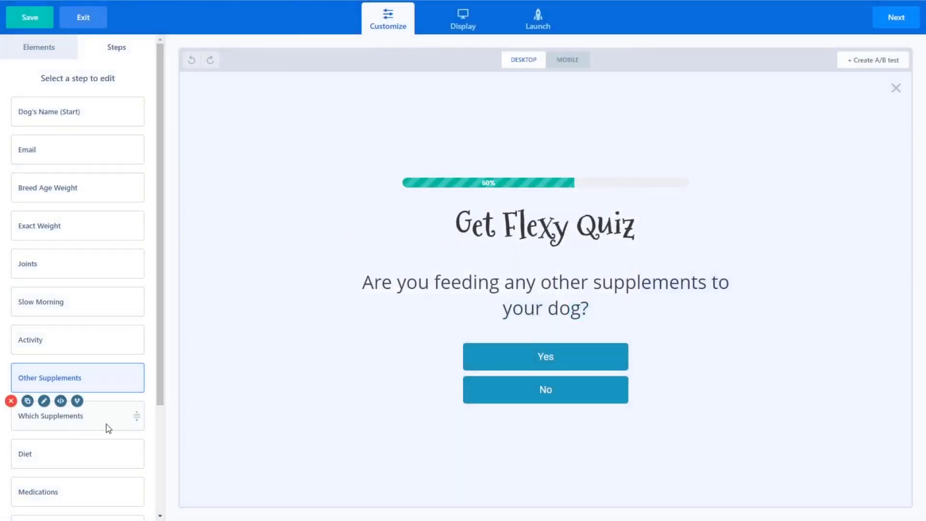
Look at the Analyzing step at the end of the quiz and the Concerns step before it
scroll(108, 428, down, 2)
scroll(100, 396, down, 1)
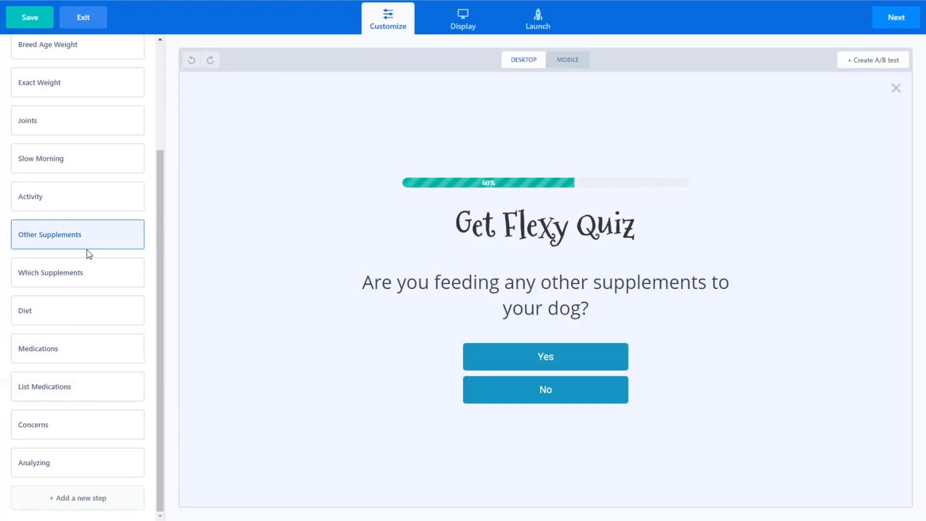
click(100, 469)
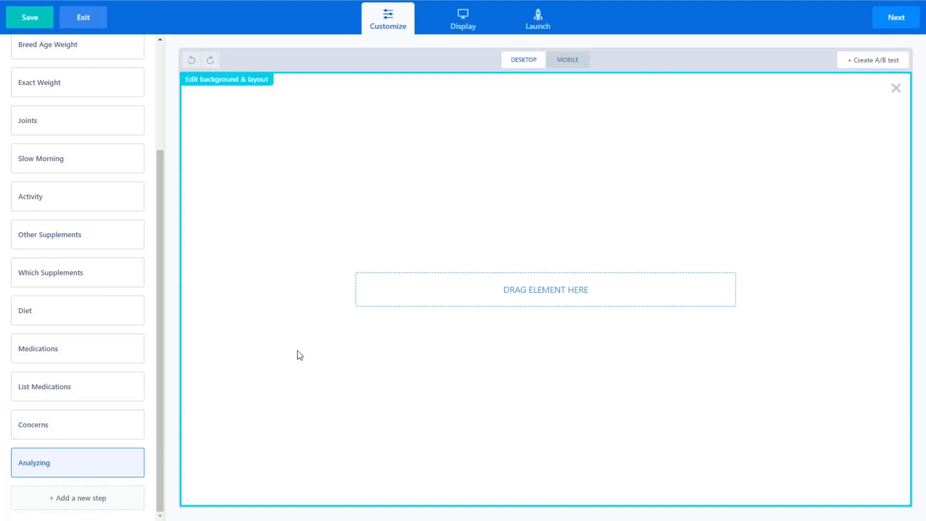
mouse_move(76, 459)
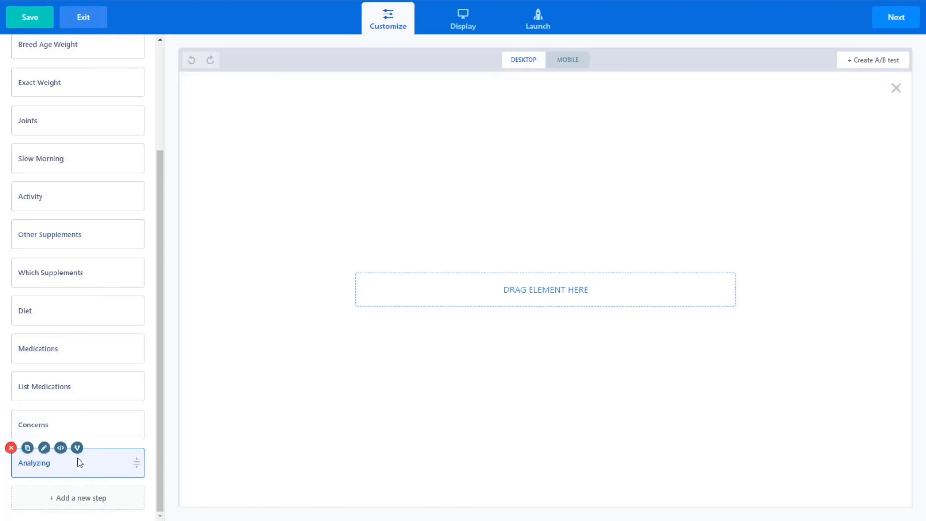
click(119, 427)
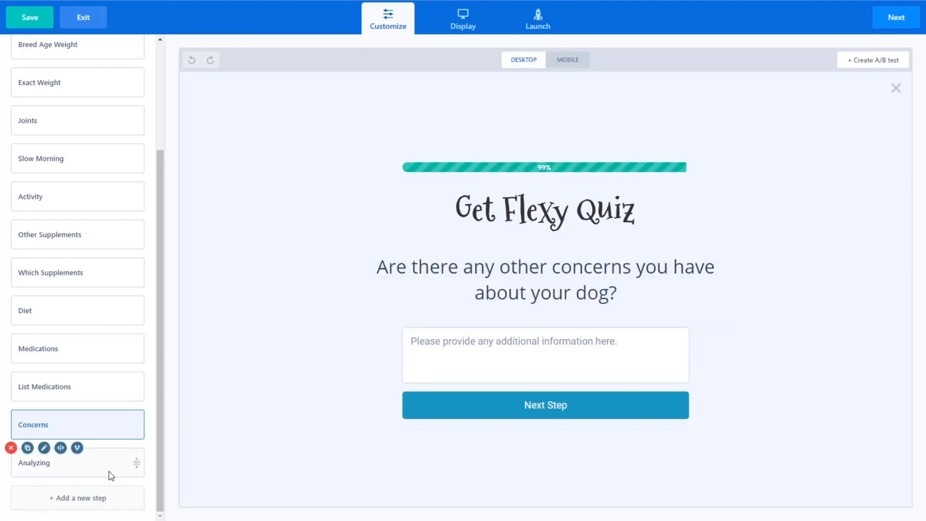
Examine the Analyzing step's skip logic with its animation option and weight-based redirects, and leave it without changes
click(95, 466)
click(78, 453)
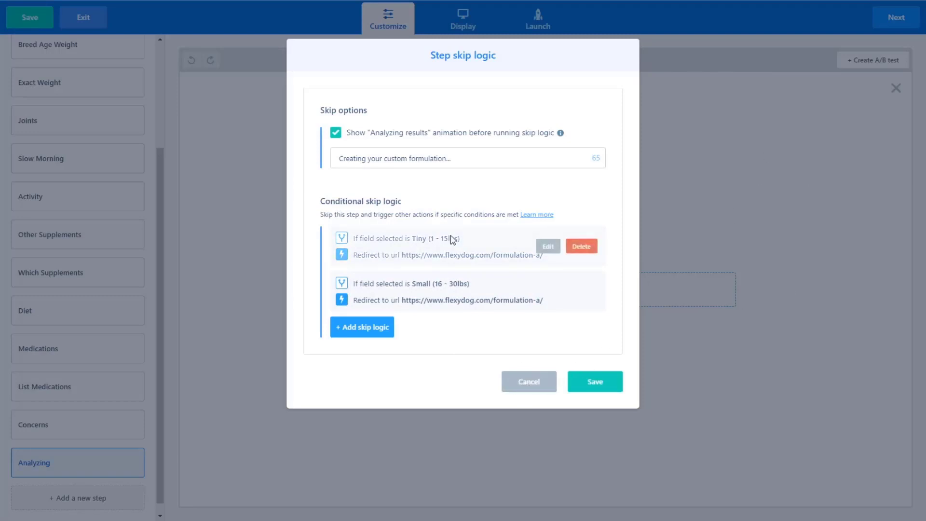
mouse_move(447, 243)
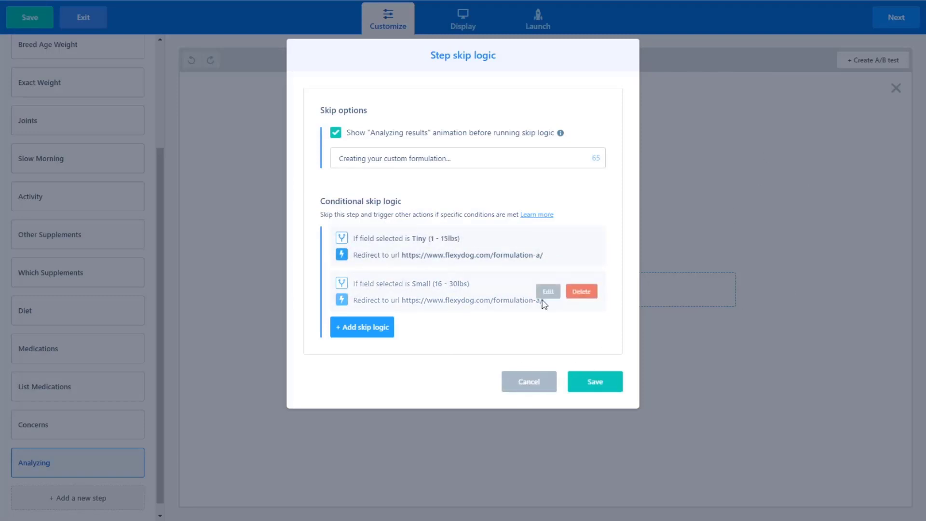
click(536, 384)
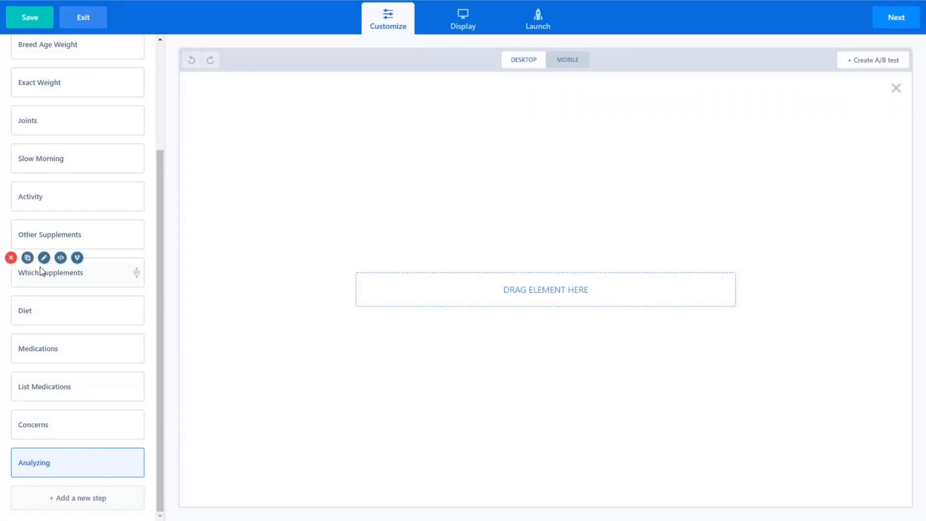
Revisit the Concerns step and review the Analyzing step's skip logic redirects for the Tiny and Small weight options again
mouse_move(118, 476)
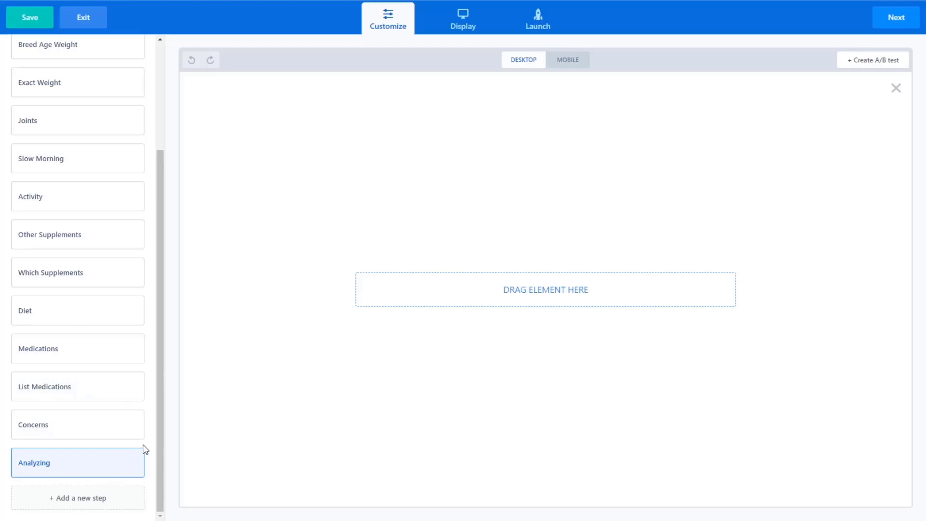
mouse_move(123, 454)
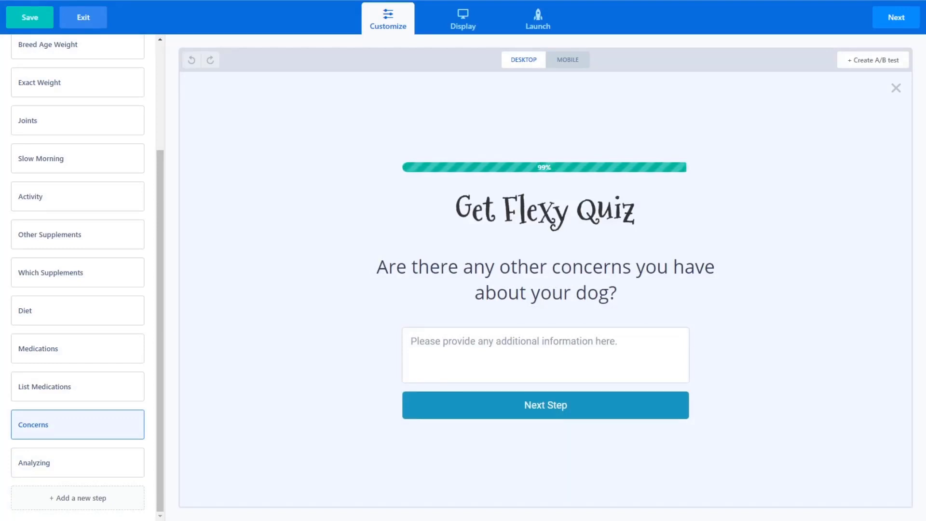
mouse_move(77, 424)
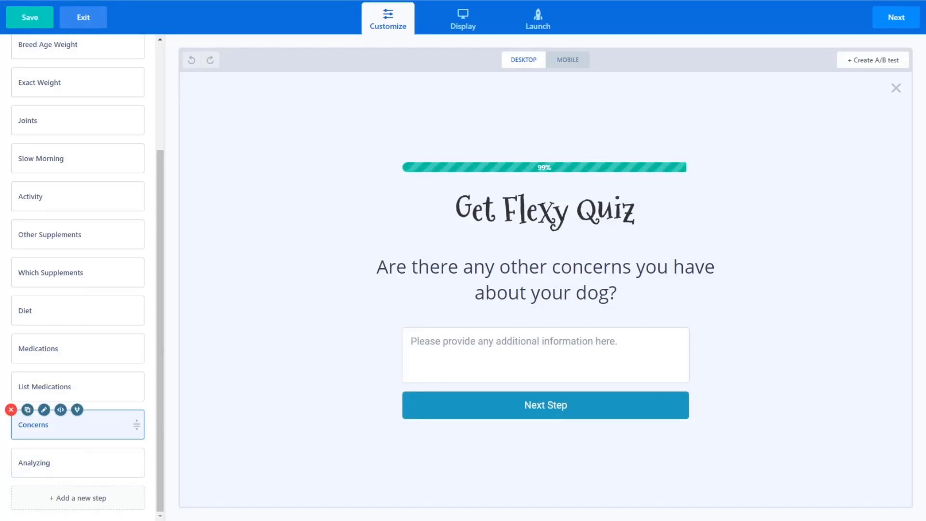
click(96, 461)
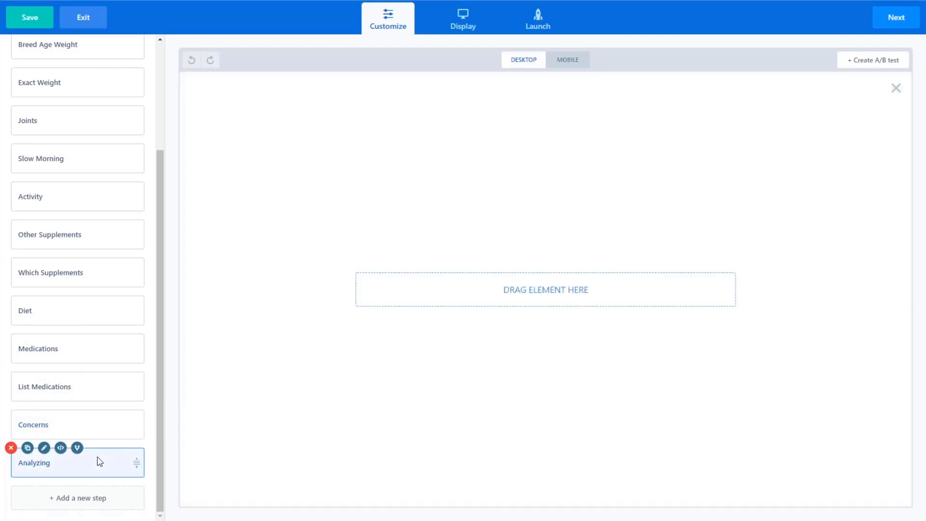
click(77, 448)
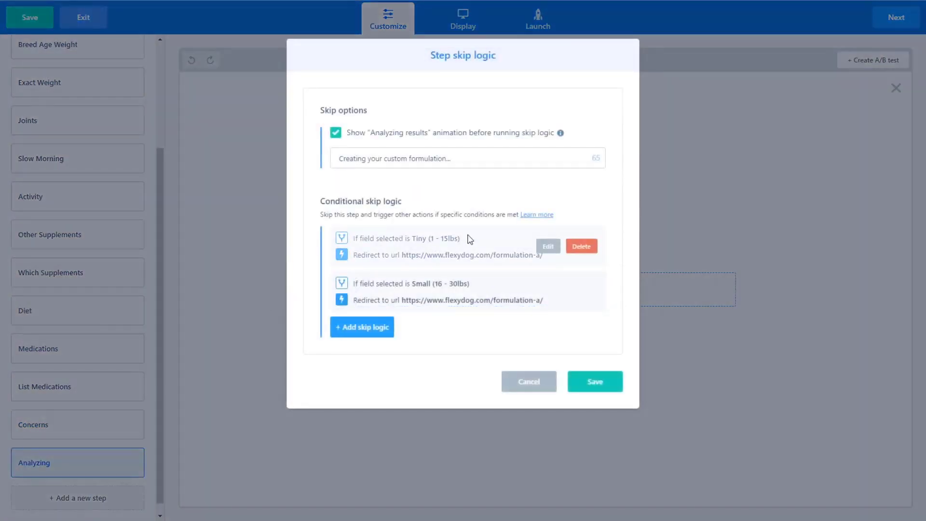
mouse_move(468, 297)
mouse_move(446, 242)
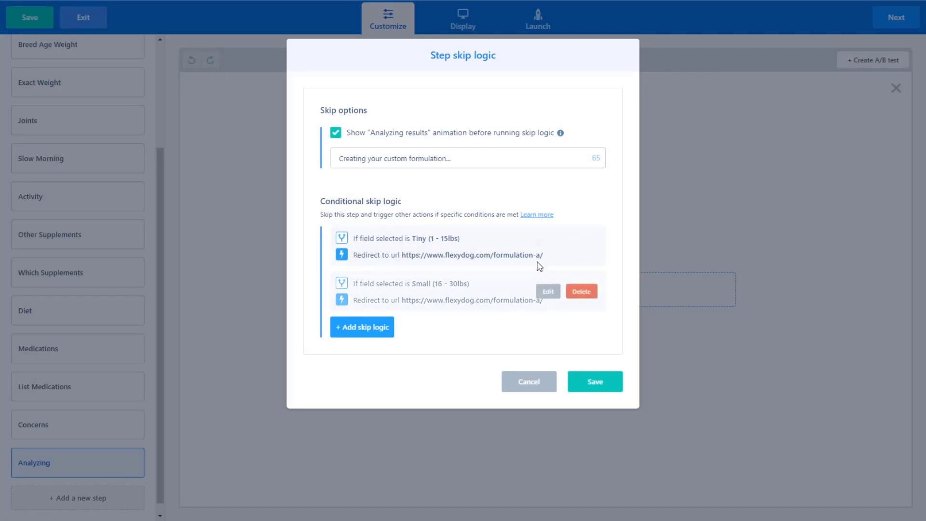
mouse_move(529, 253)
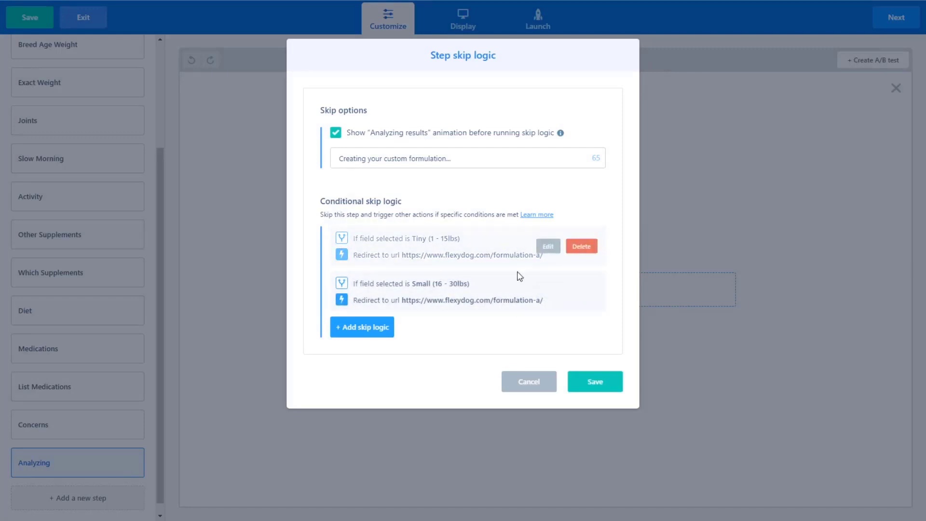
Check the conditions and redirect URLs in the Analyzing step's skip logic and close it without changes
mouse_move(506, 305)
mouse_move(396, 239)
mouse_move(391, 272)
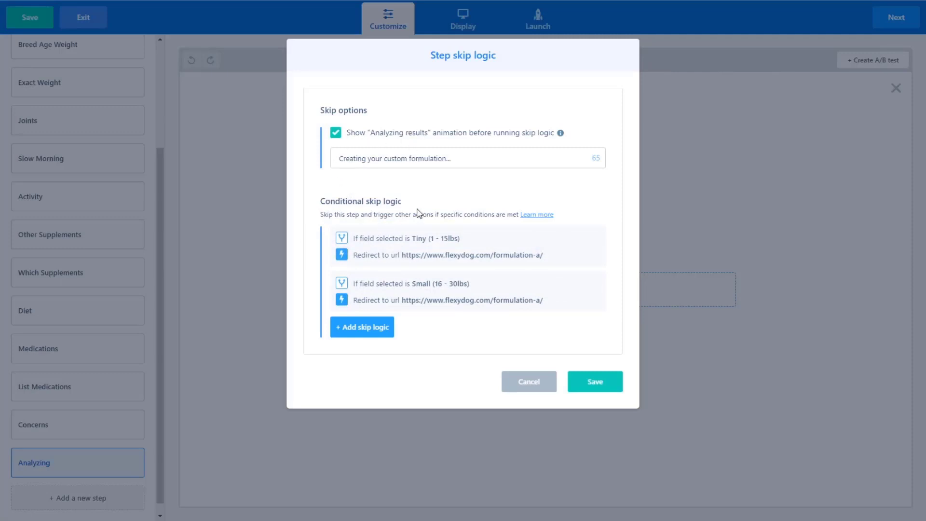
click(529, 384)
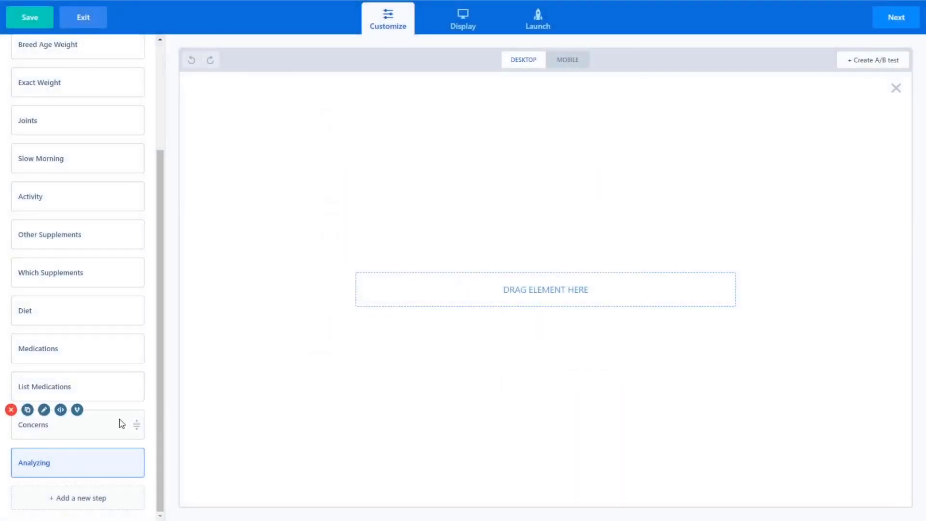
Examine the webhook integration in the form settings of the Concerns step and leave the form without changes
click(121, 426)
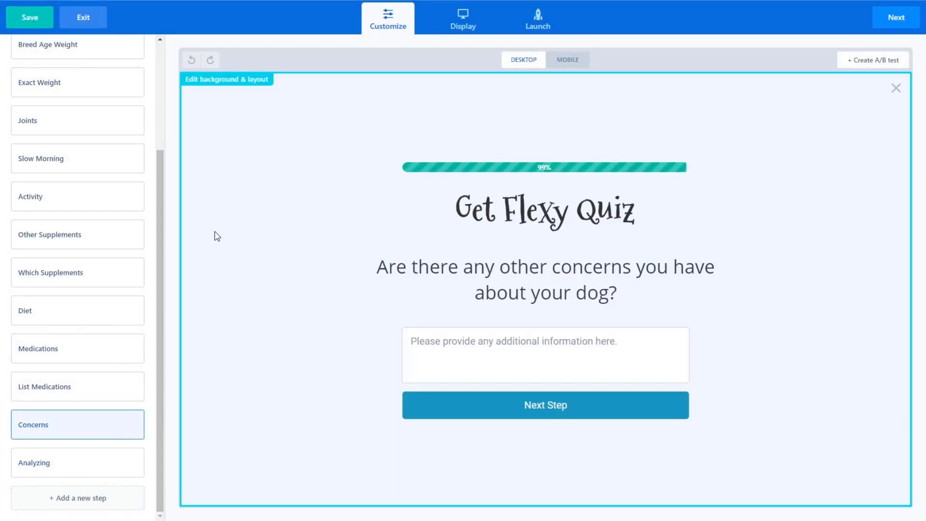
mouse_move(60, 158)
mouse_move(500, 360)
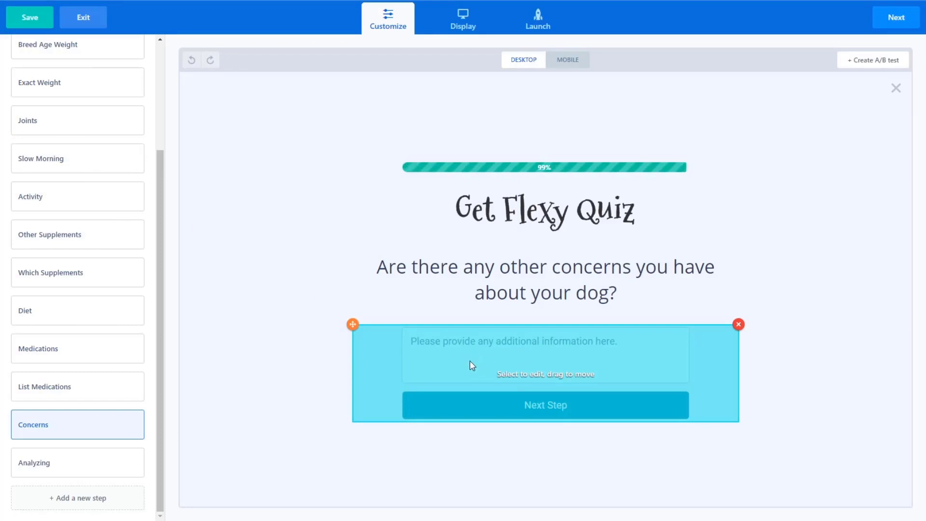
click(512, 363)
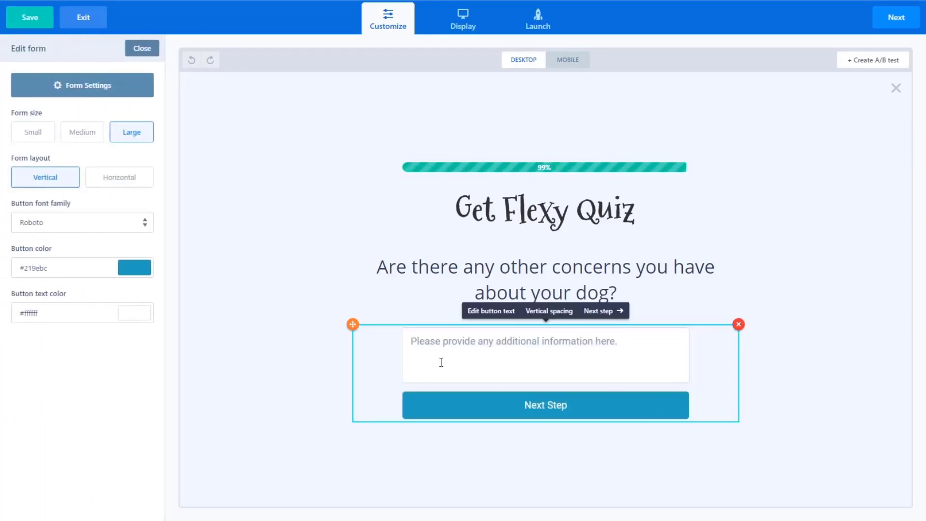
click(93, 93)
click(544, 100)
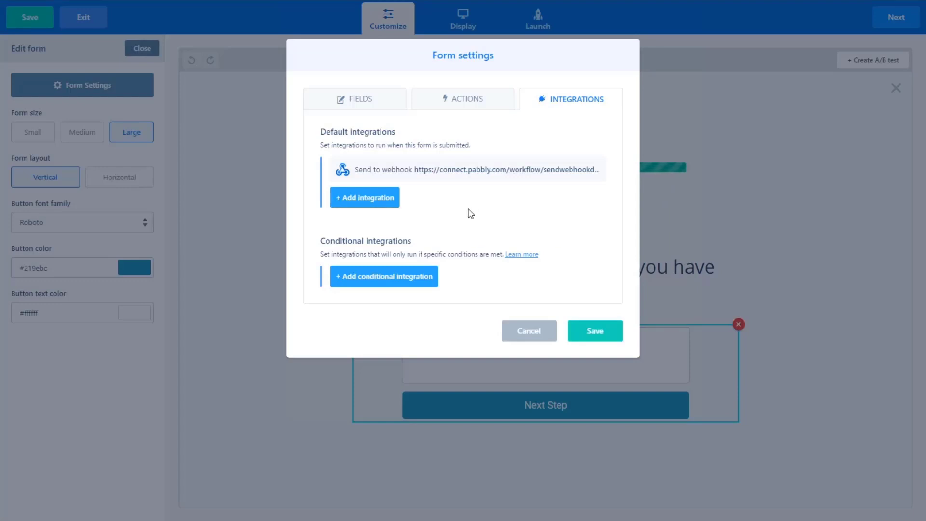
click(555, 328)
click(144, 50)
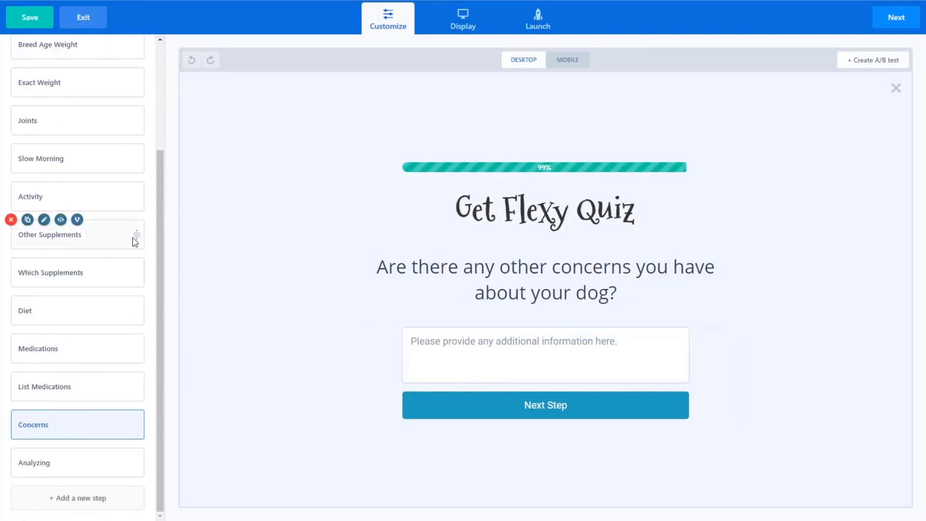
Look at the Medications and Diet steps of the quiz
click(98, 348)
click(118, 313)
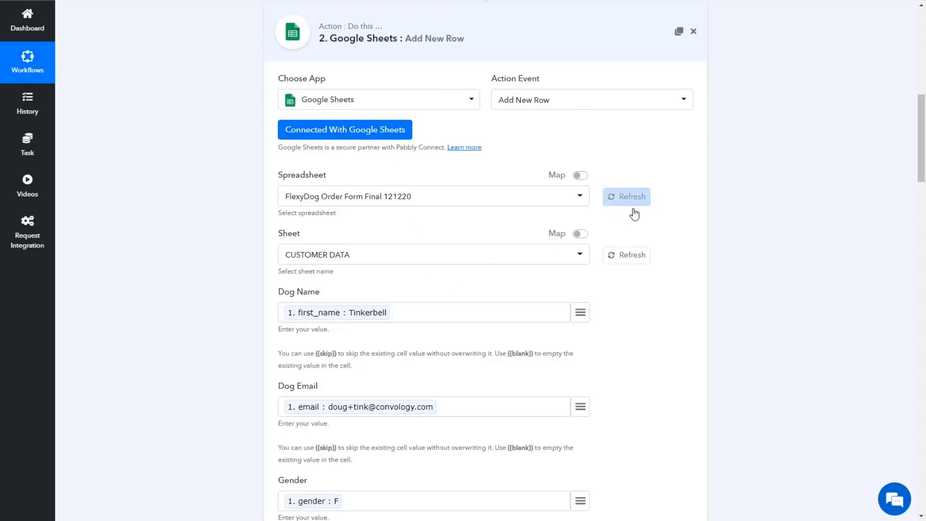
Review the Add New Row action's target spreadsheet in Pabbly Connect and view the first columns of the CUSTOMER DATA sheet
scroll(691, 230, up, 2)
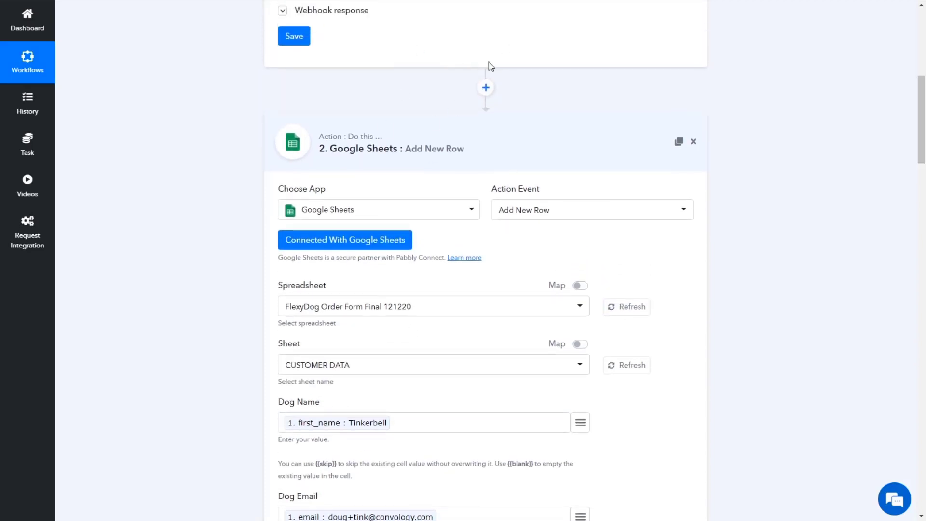
scroll(598, 294, down, 2)
scroll(597, 298, down, 2)
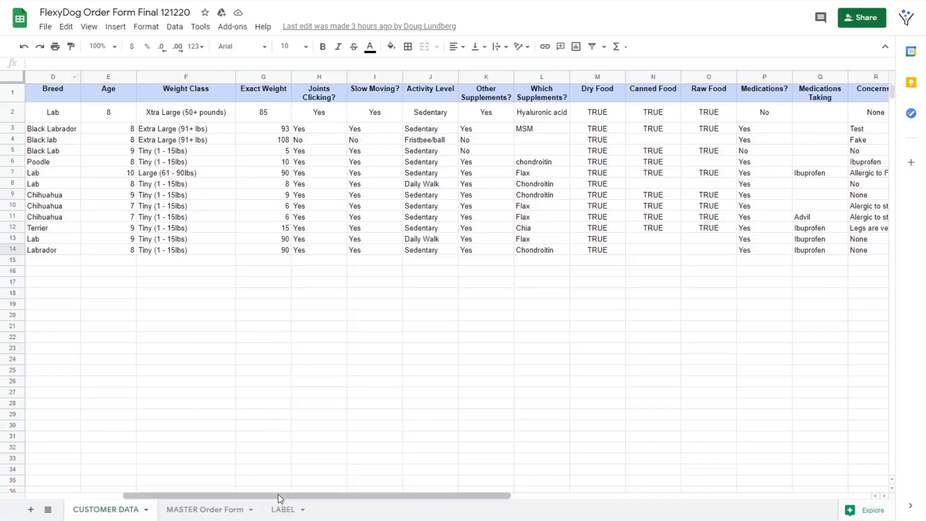
drag(280, 495, 196, 496)
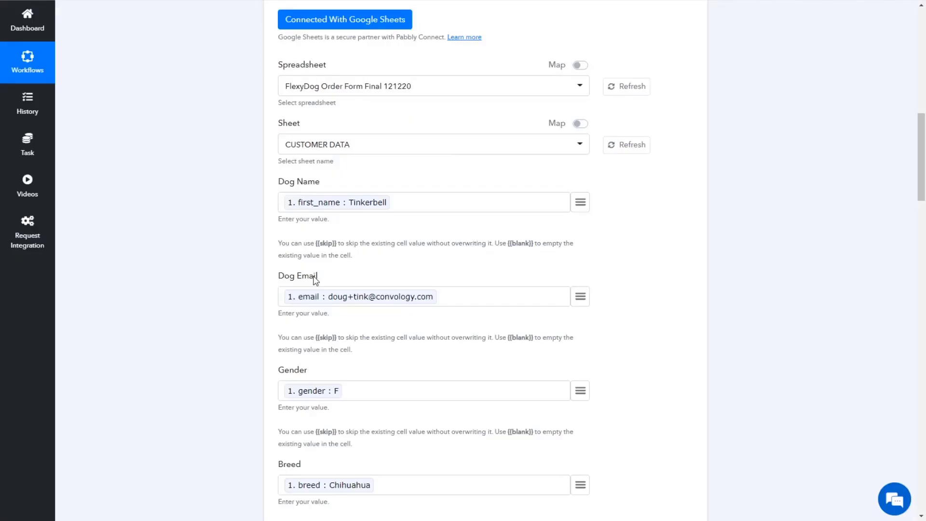
Examine the Add New Row action's field mappings in Pabbly Connect, from Dog Name through Price Paid
scroll(341, 440, down, 2)
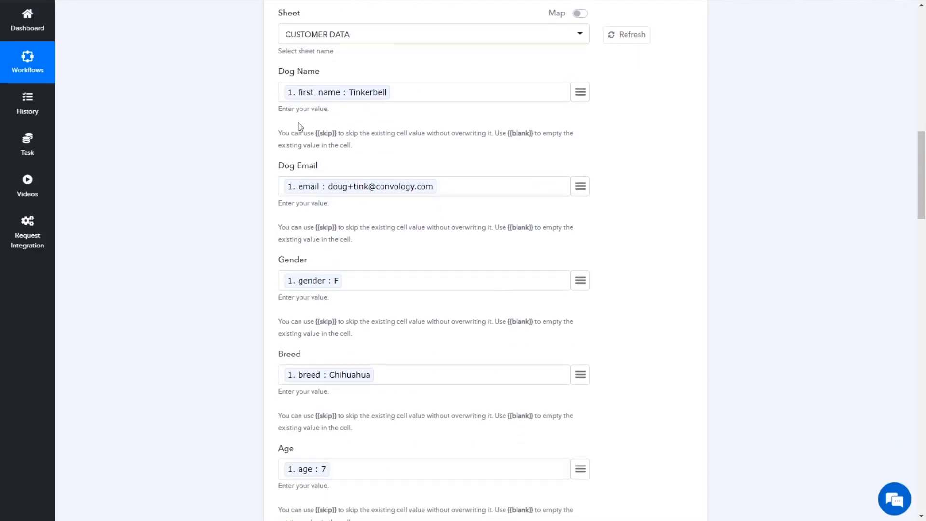
scroll(322, 418, down, 1)
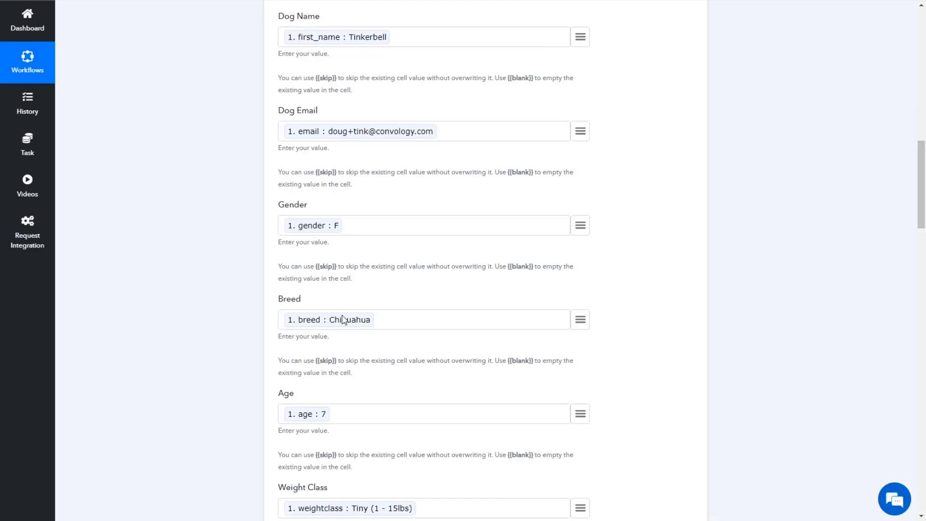
scroll(372, 410, down, 5)
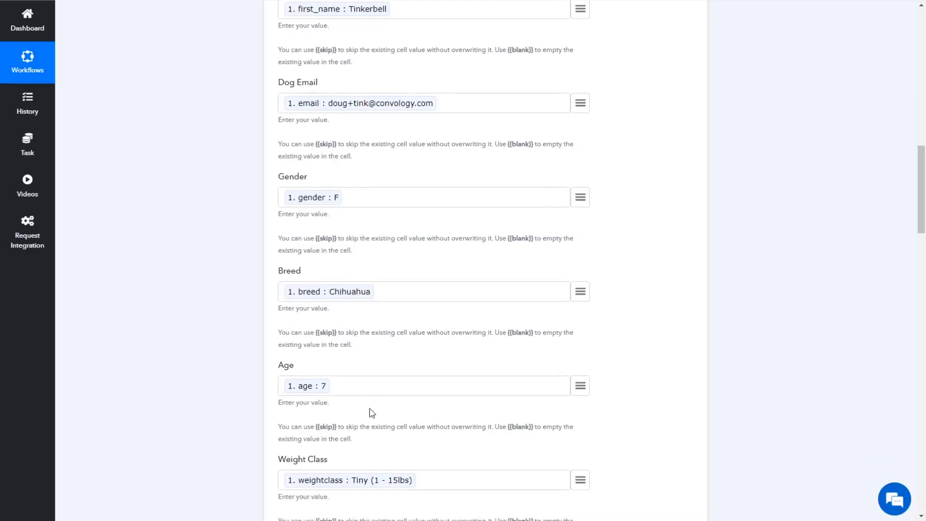
scroll(373, 459, down, 9)
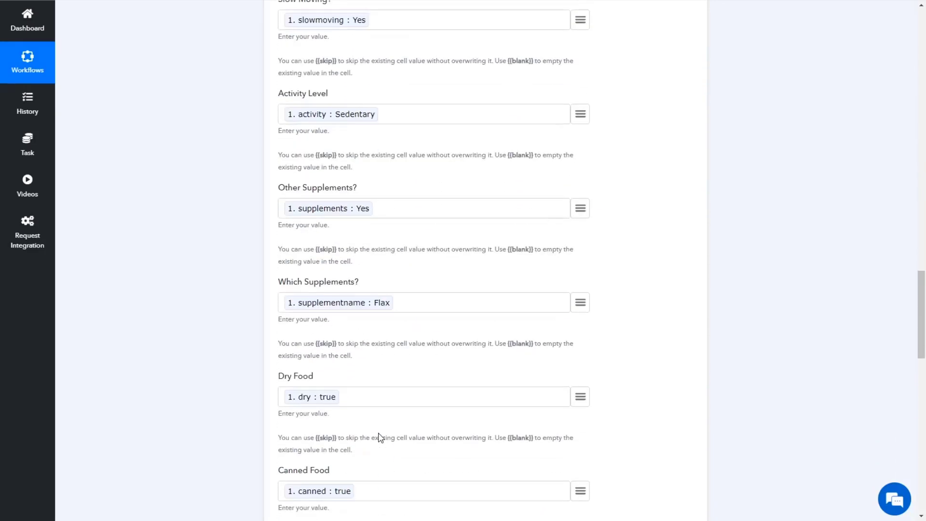
scroll(393, 375, down, 3)
scroll(407, 363, down, 13)
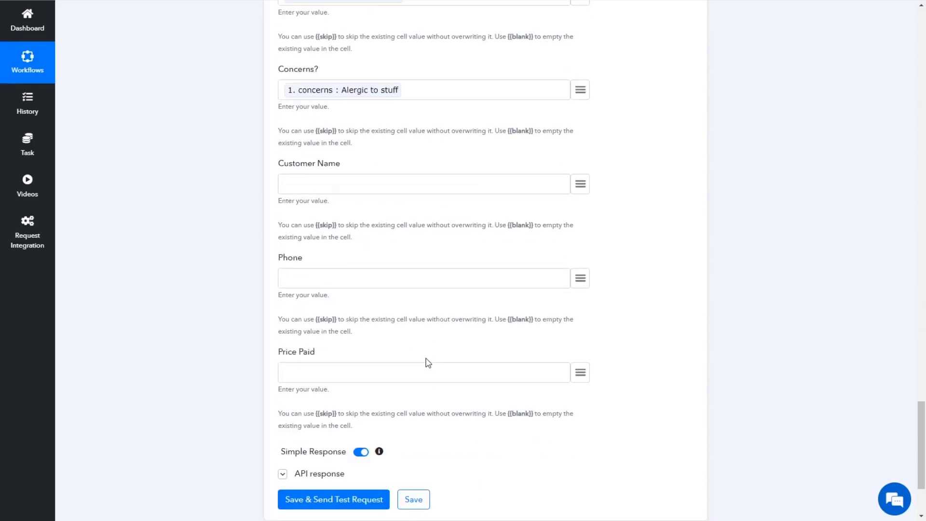
scroll(387, 337, up, 3)
scroll(432, 209, down, 3)
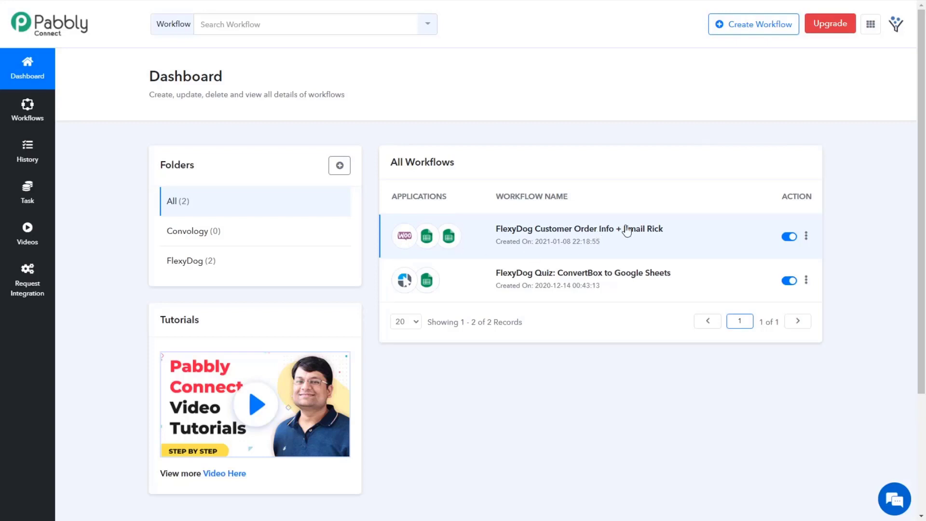
Open the FlexyDog Customer Order Info workflow and look over its trigger and the Google Sheets and SendGrid actions
click(597, 232)
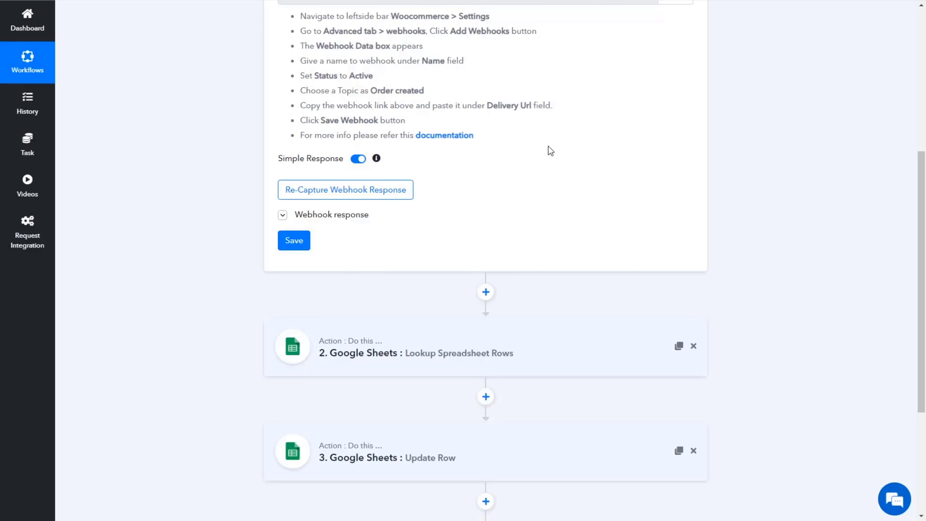
scroll(379, 263, down, 1)
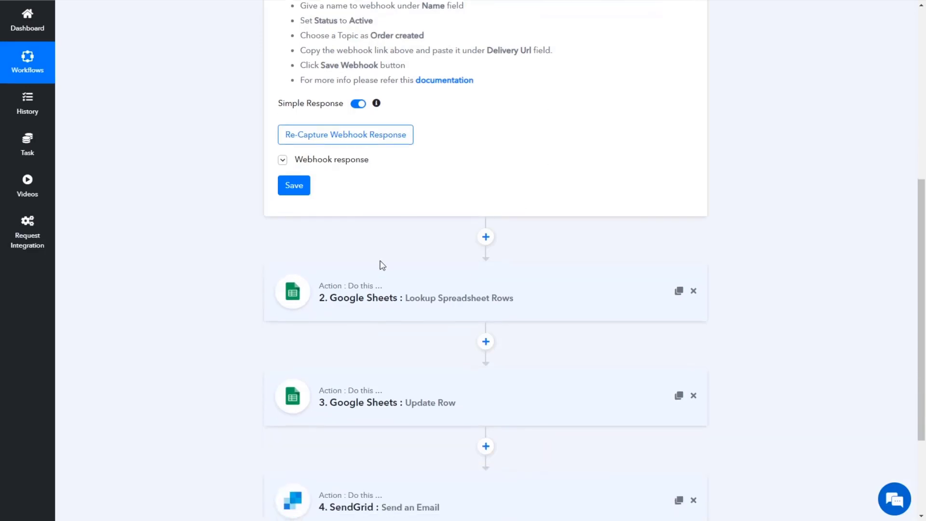
scroll(386, 266, down, 2)
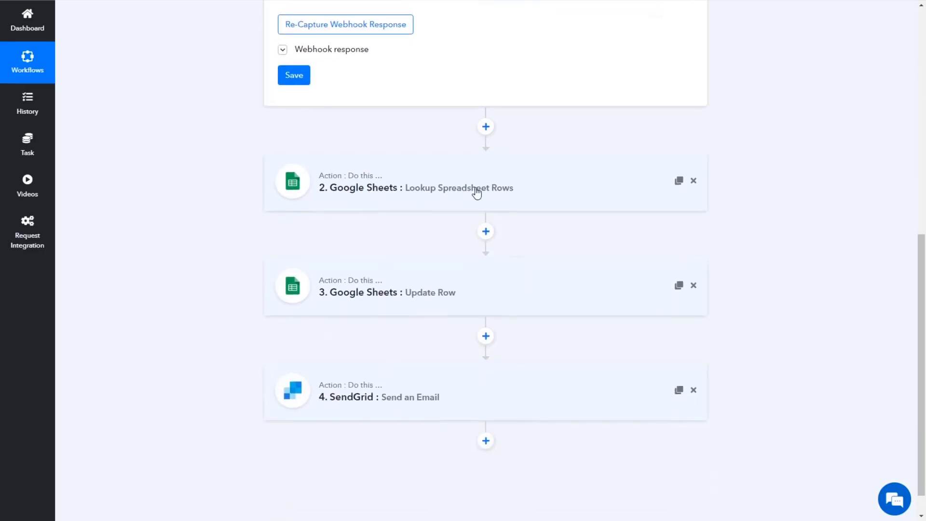
Examine the Lookup Spreadsheet Rows action's settings, including its sheet, lookup column, lookup value and header option
click(574, 185)
scroll(579, 183, down, 3)
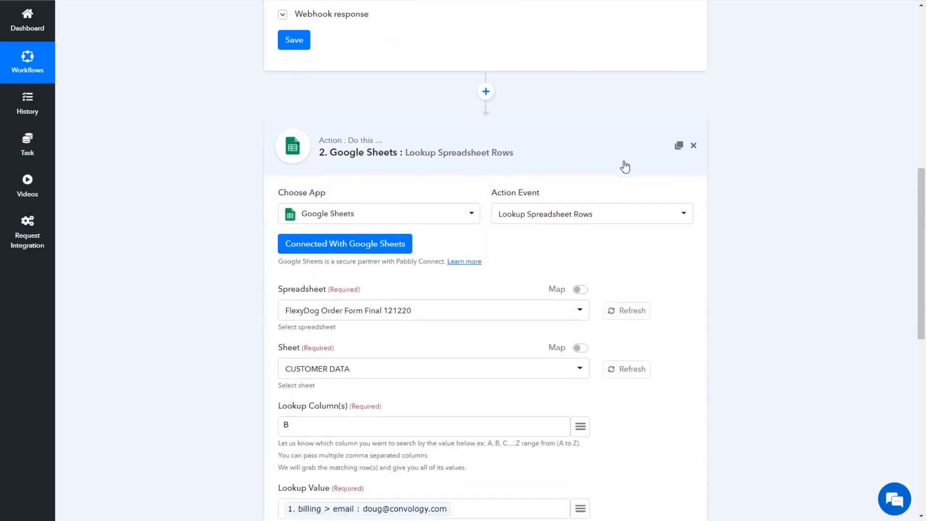
scroll(497, 157, down, 3)
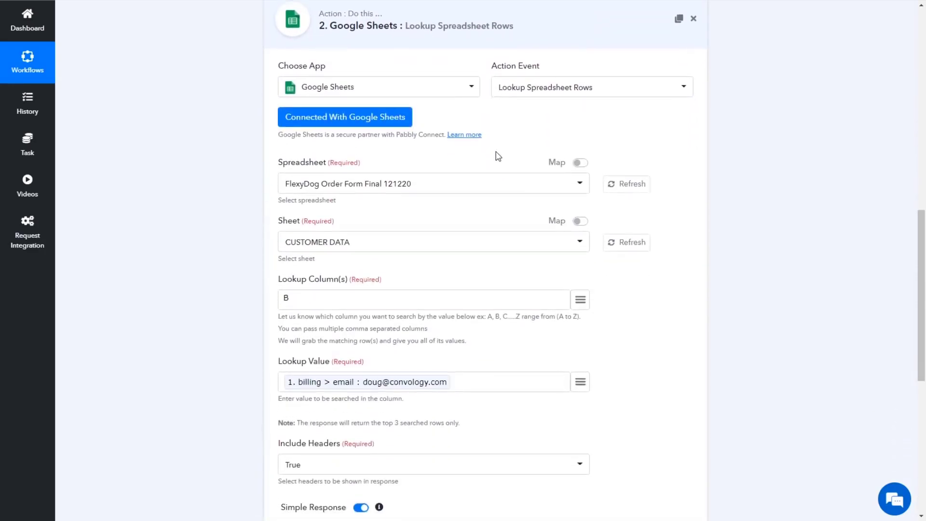
scroll(502, 175, up, 1)
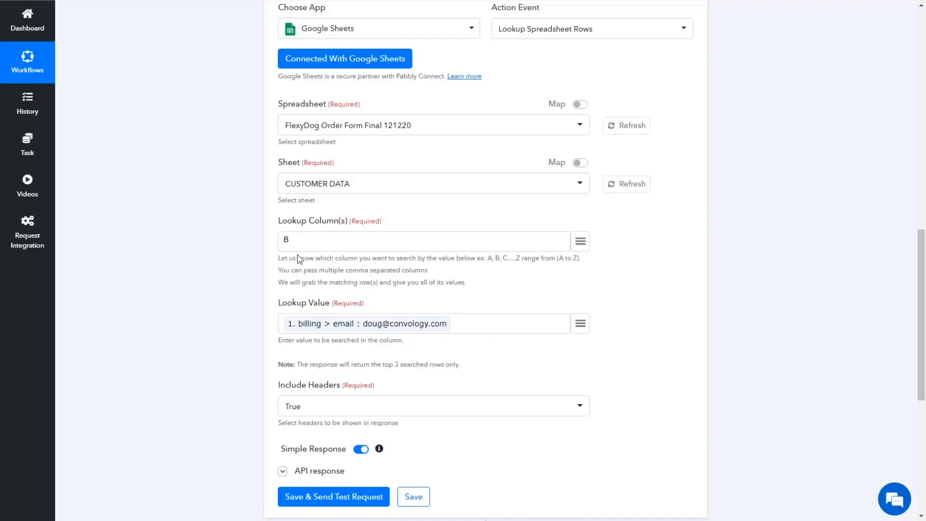
scroll(353, 265, down, 5)
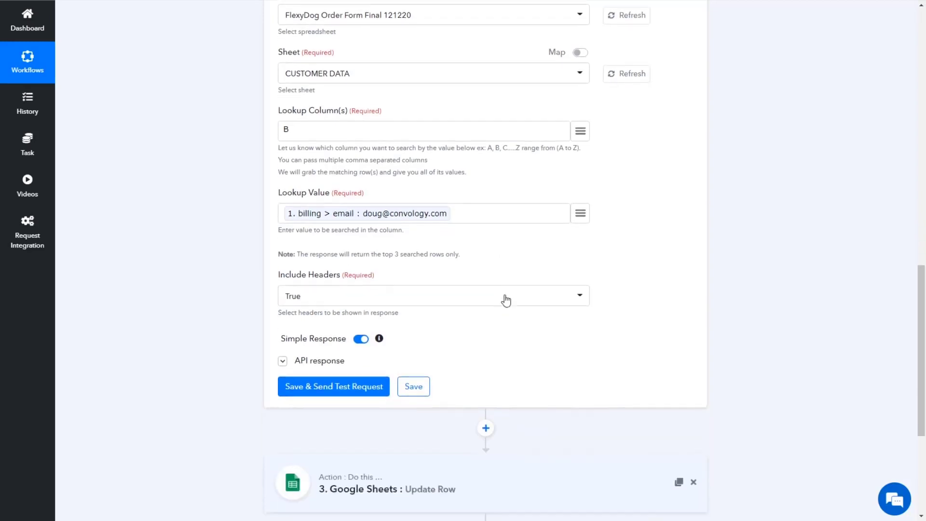
scroll(535, 283, down, 1)
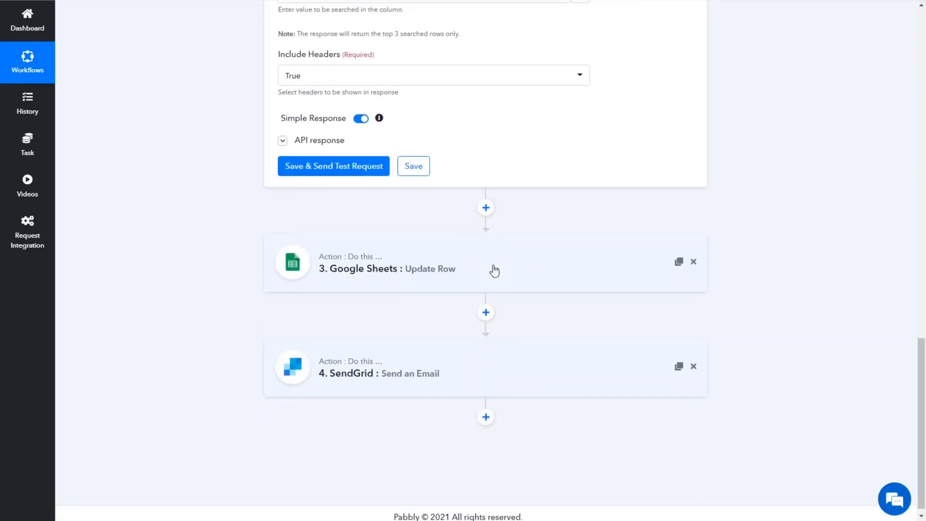
Examine the Update Row action's range and the column fields set to {{skip}}
click(561, 271)
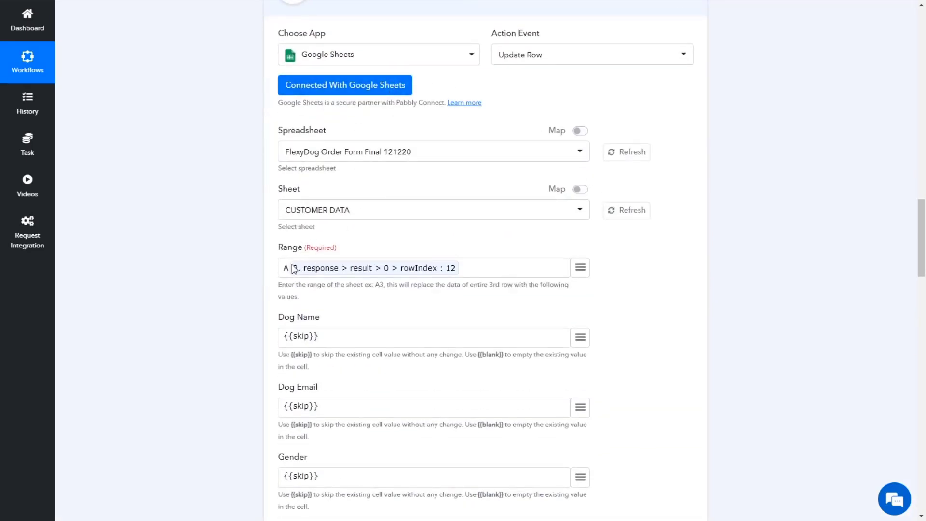
scroll(294, 269, down, 10)
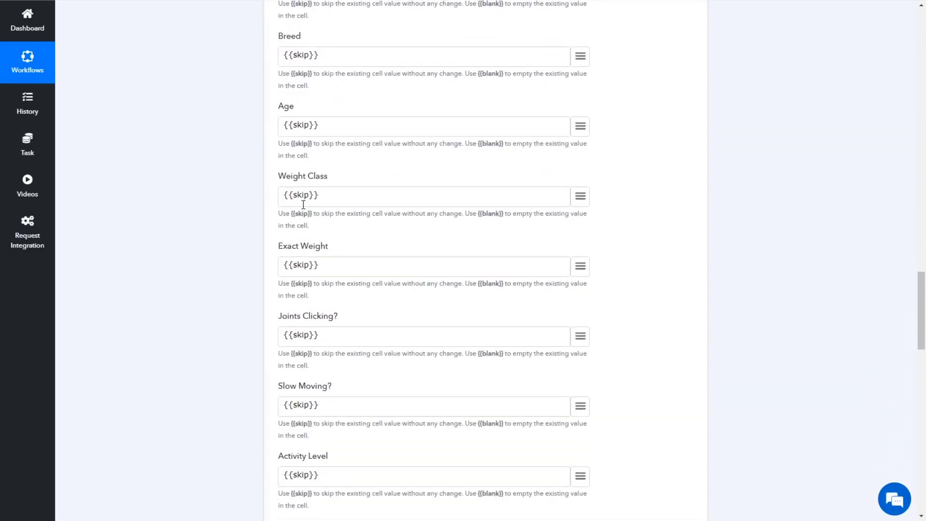
scroll(309, 207, down, 9)
scroll(325, 209, up, 3)
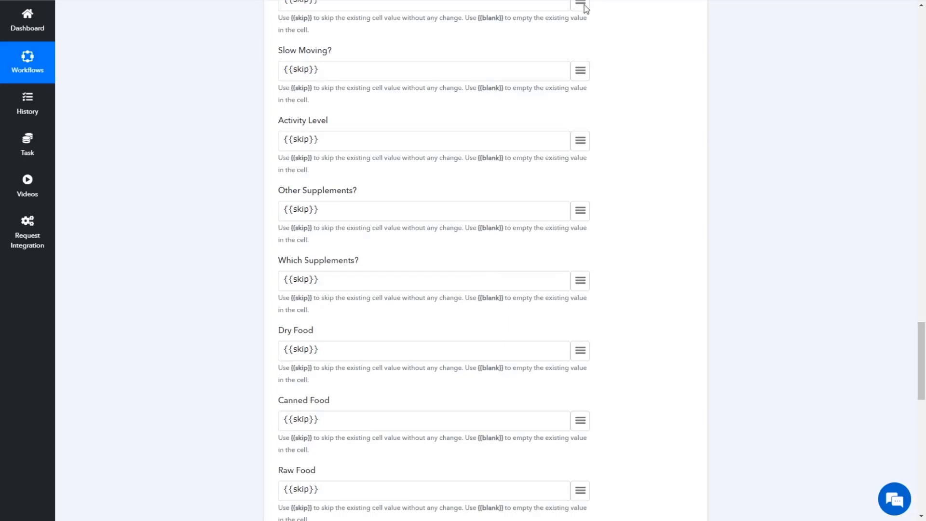
Switch to the CUSTOMER DATA sheet and check its Customer Name, Phone and Price Paid columns
key(ctrl+Tab)
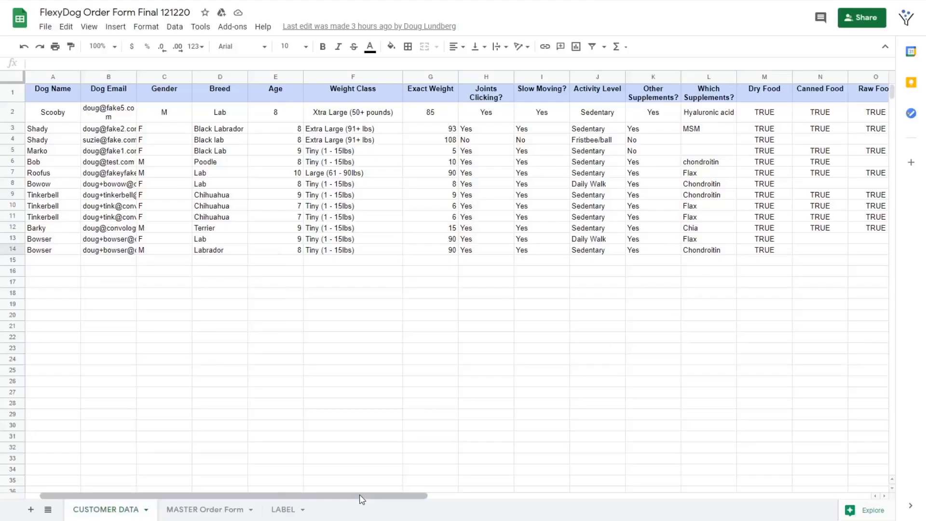
drag(356, 499, 603, 434)
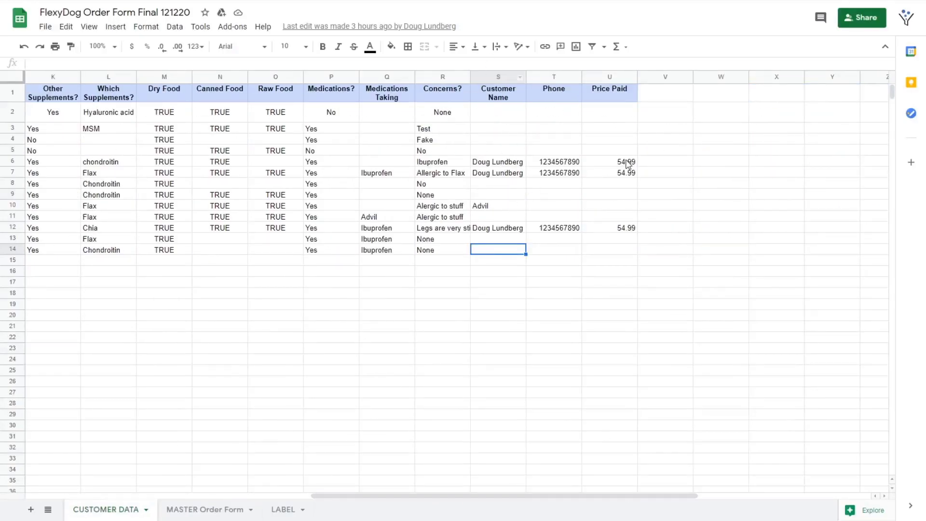
key(ctrl+shift+Tab)
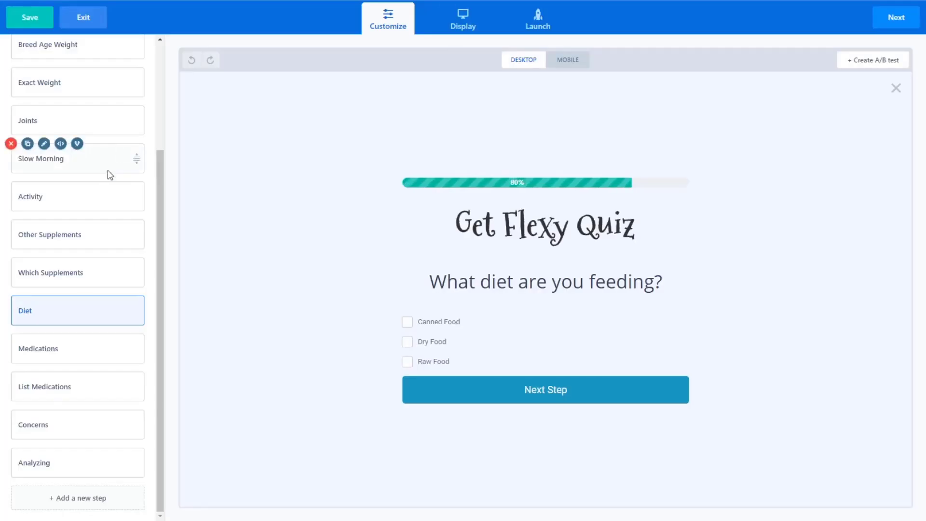
Display the Dog's Name (Start) step of the quiz in the ConvertBox editor
scroll(110, 188, up, 3)
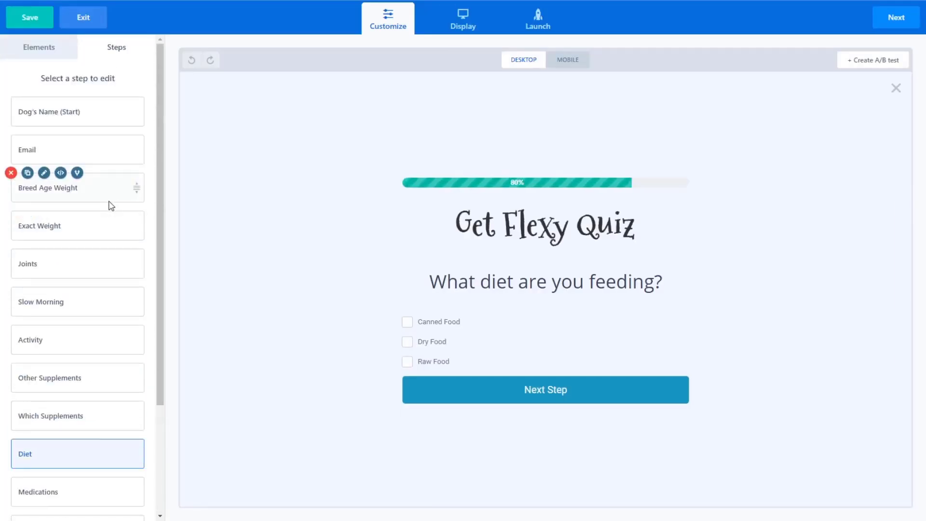
click(35, 57)
click(114, 52)
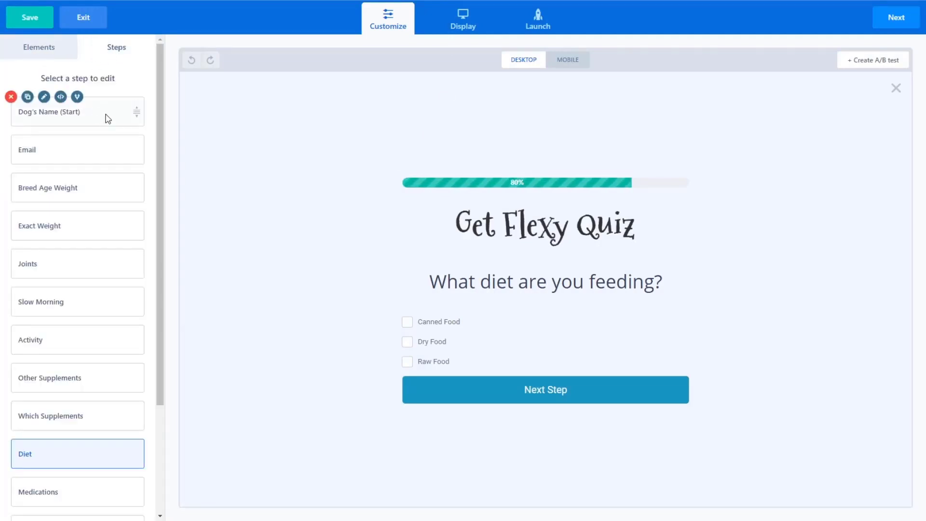
click(105, 116)
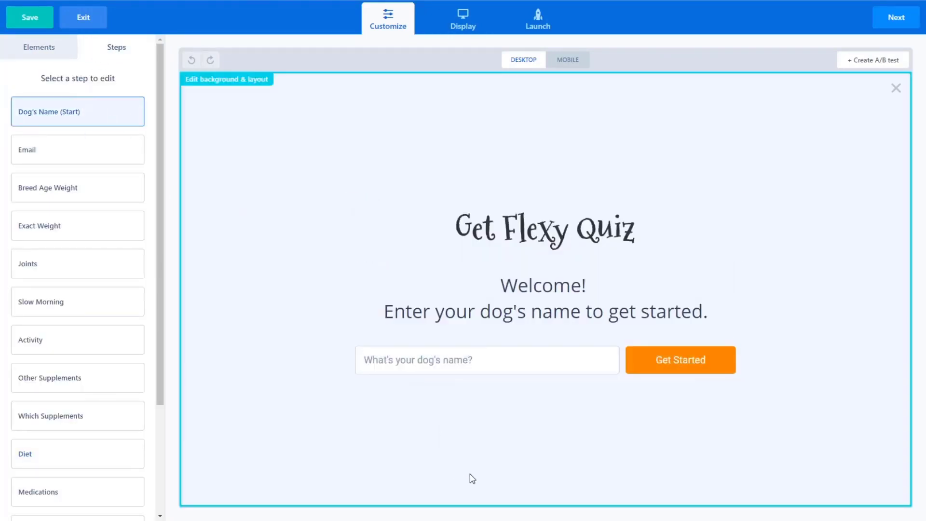
Look through the quiz's full list of steps, from Dog's Name (Start) to Analyzing
scroll(89, 338, down, 3)
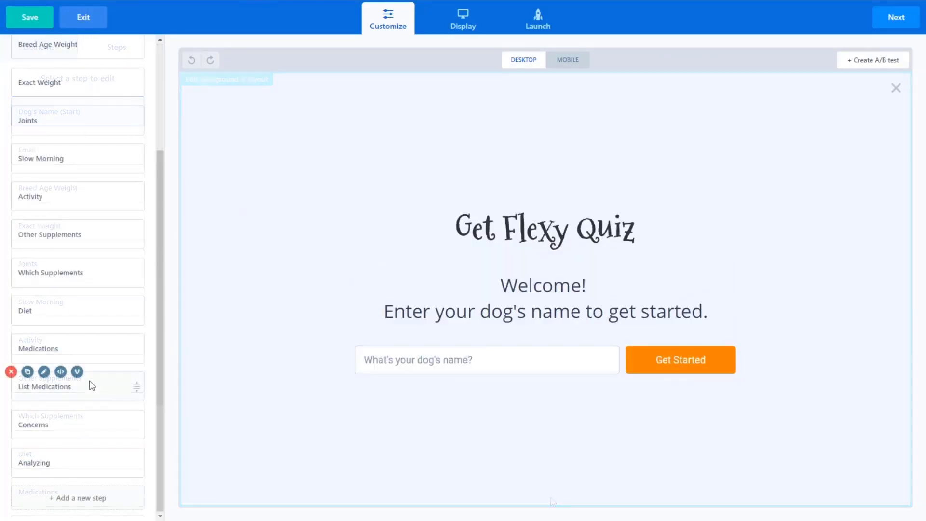
scroll(90, 310, up, 4)
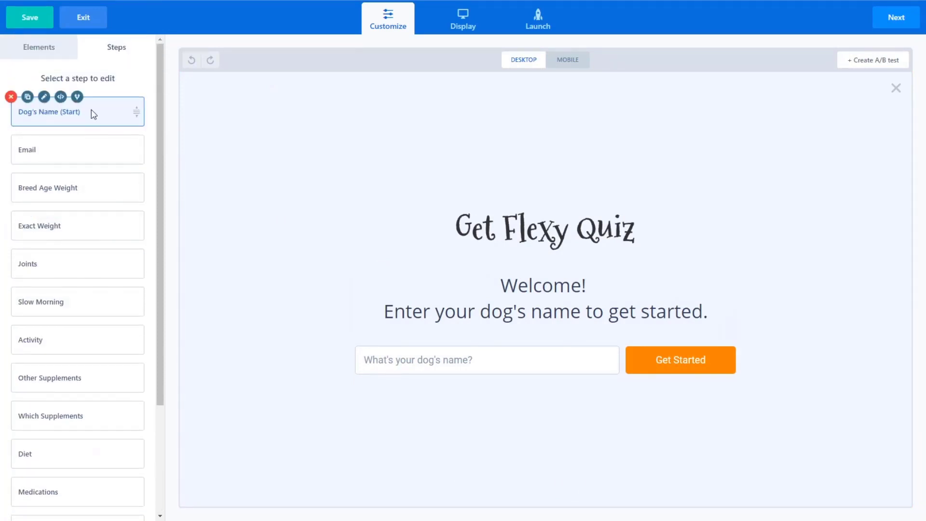
mouse_move(78, 441)
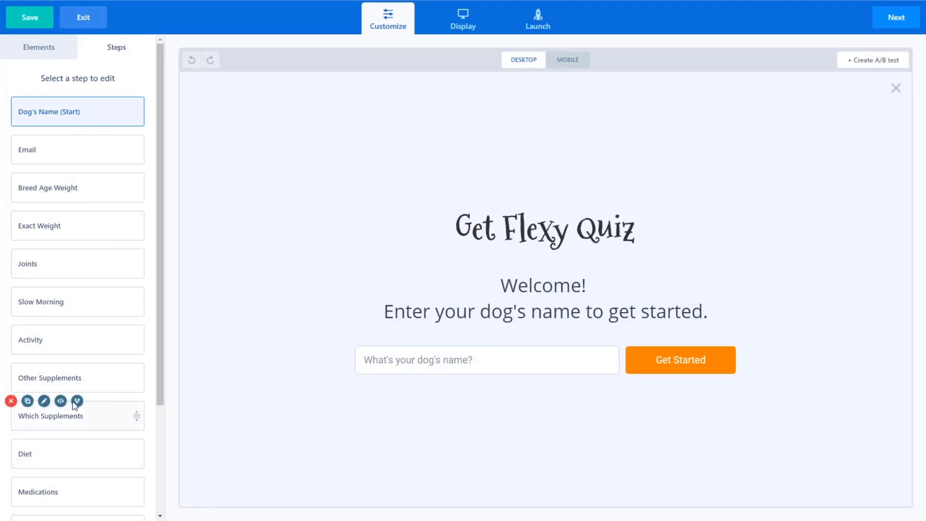
scroll(82, 376, down, 3)
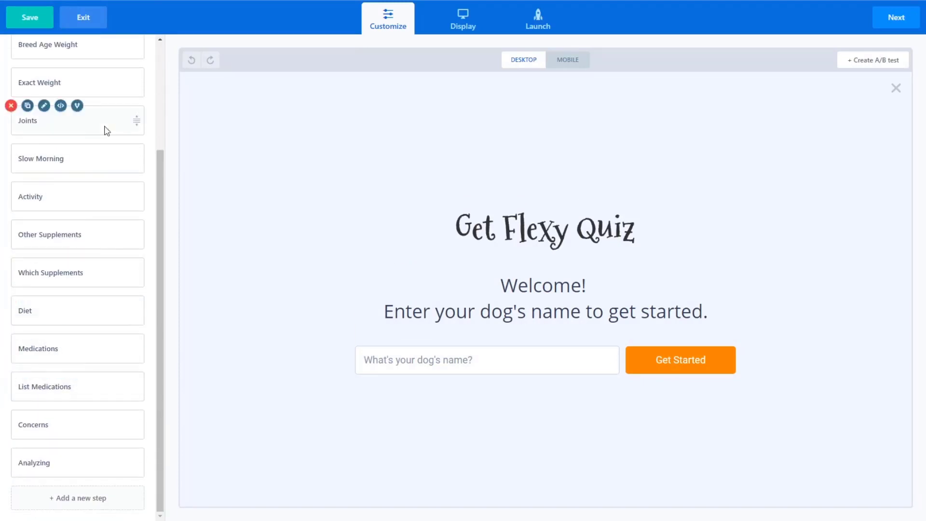
scroll(97, 206, up, 3)
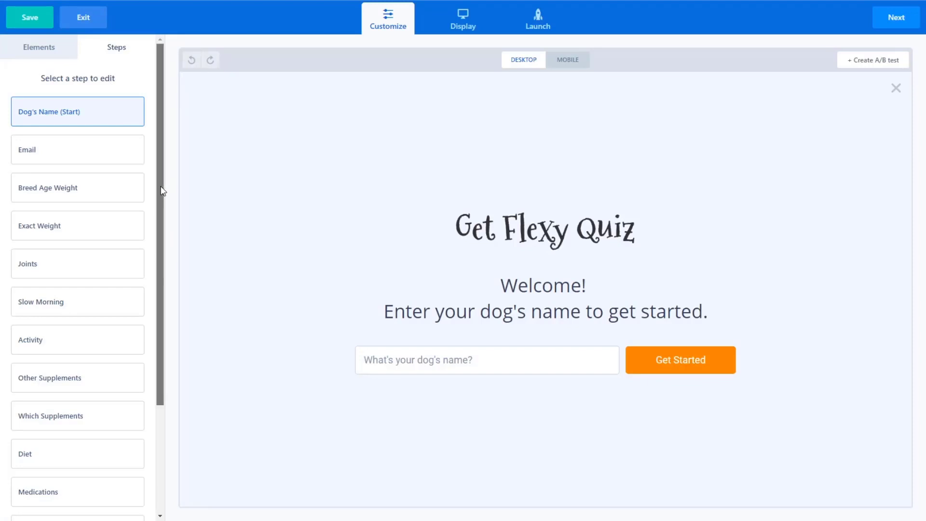
drag(161, 192, 165, 222)
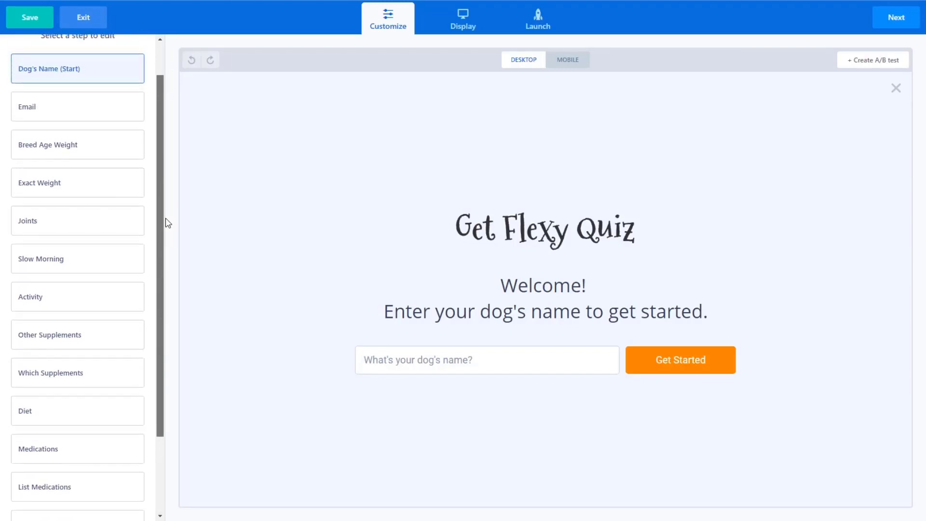